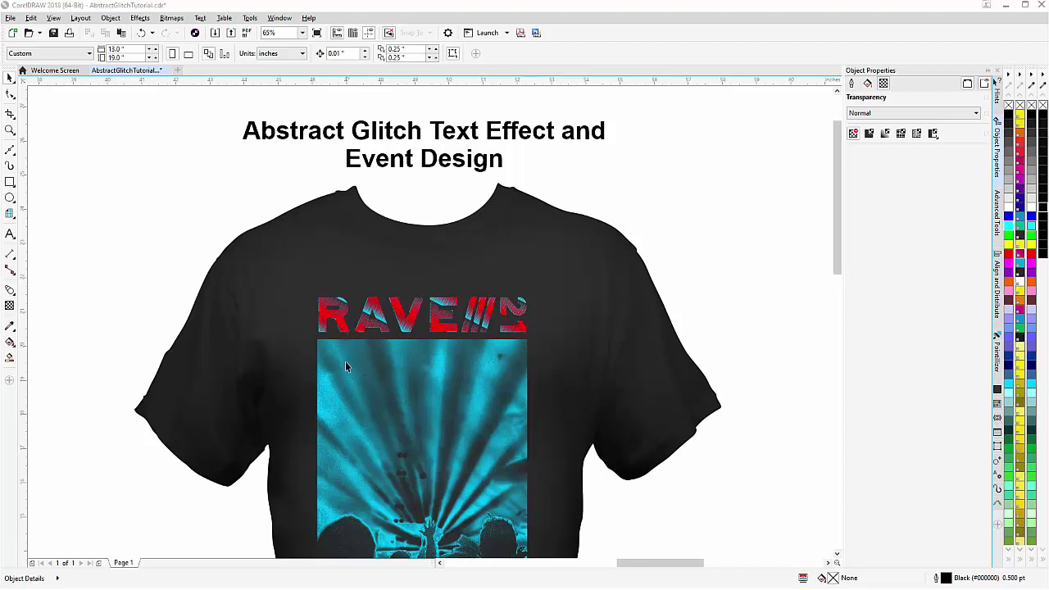
- Examine the T-shirt mockup, the RAVE///21 poster layout and the Pixabay source photo of the concert stage
click(412, 412)
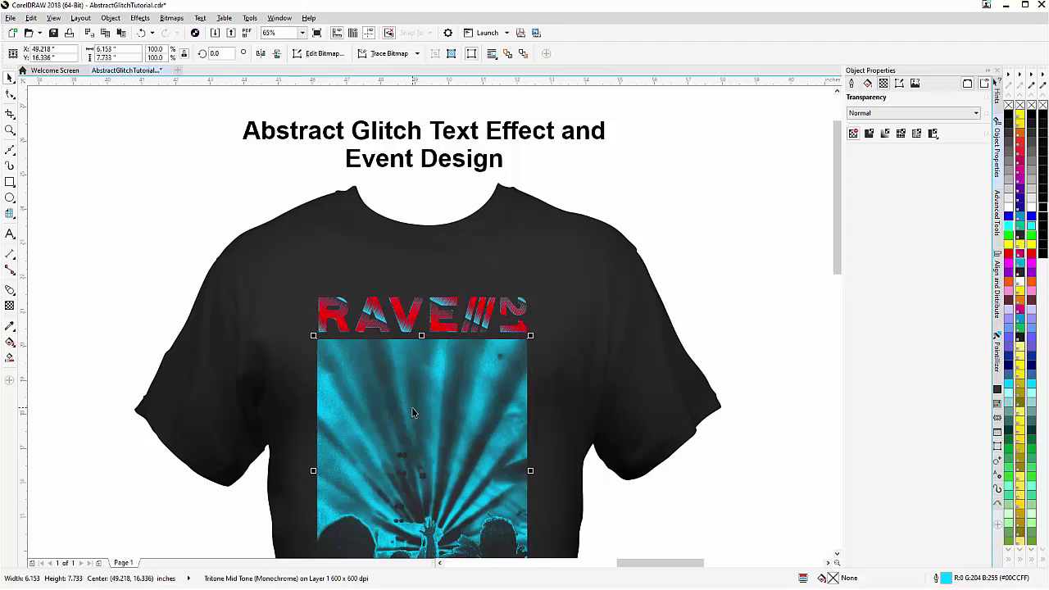
scroll(413, 412, down, 3)
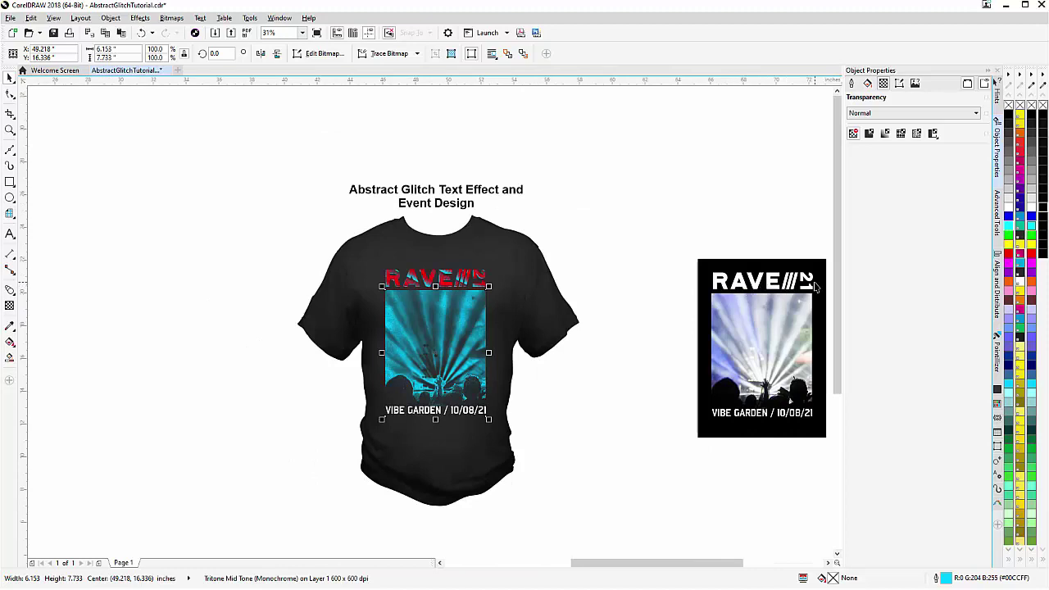
click(774, 340)
scroll(495, 317, right, 5)
scroll(495, 317, down, 1)
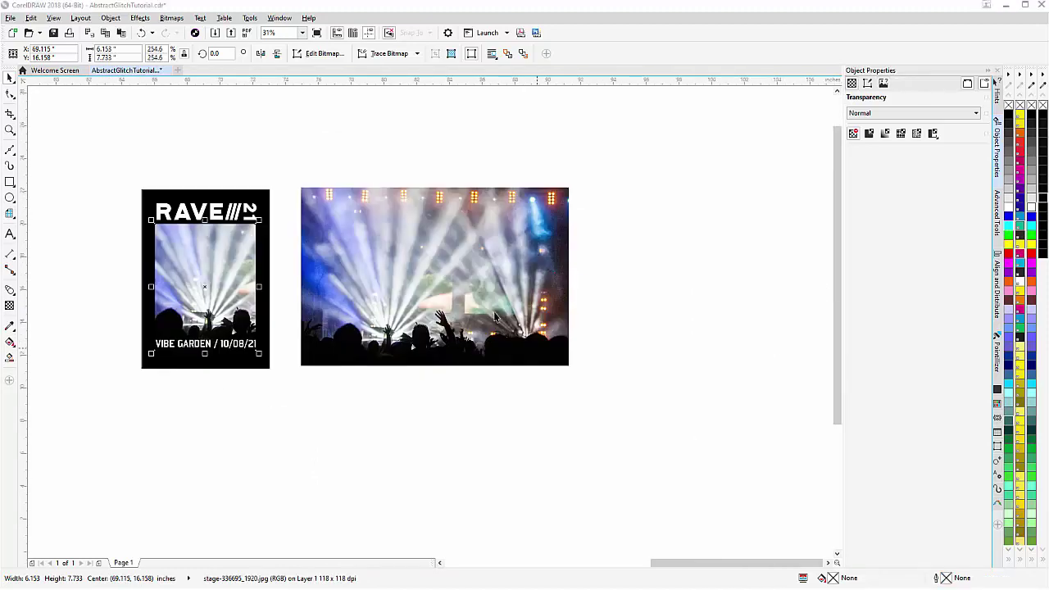
scroll(399, 272, up, 2)
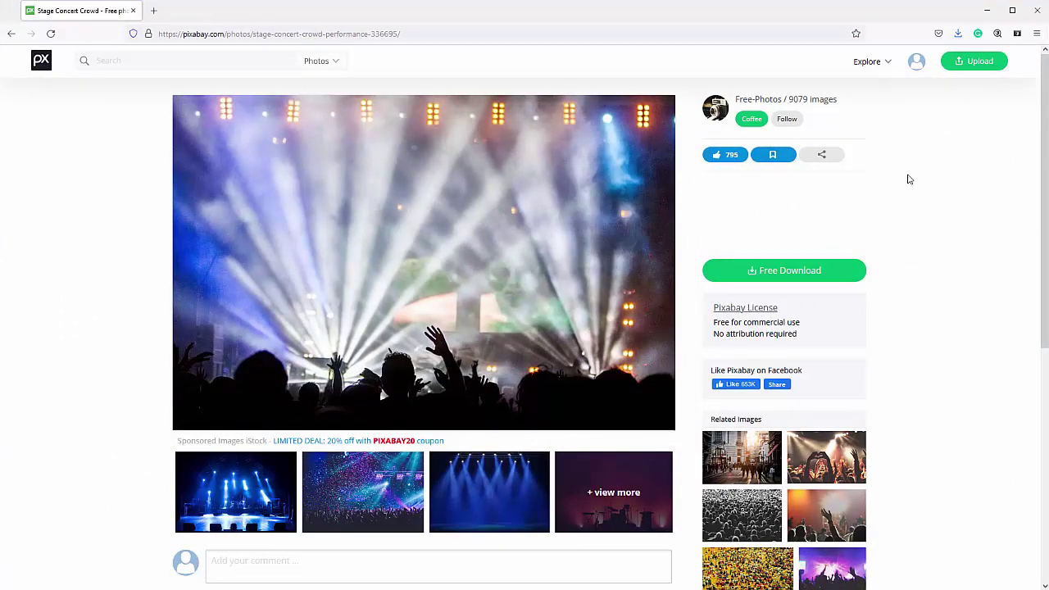
click(990, 13)
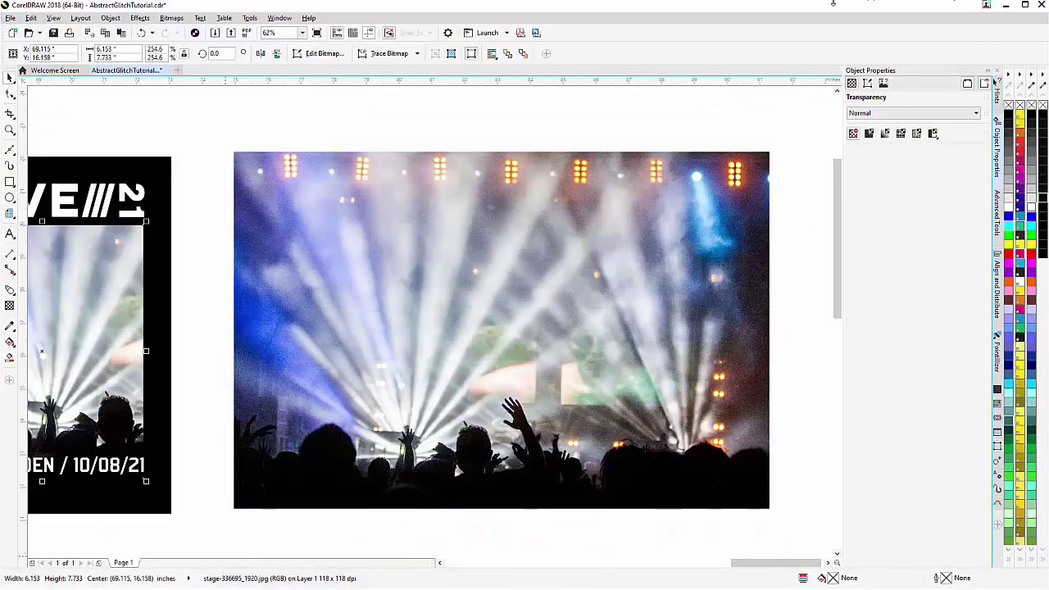
- Delete the large concert stage photo beside the RAVE///21 poster
click(488, 339)
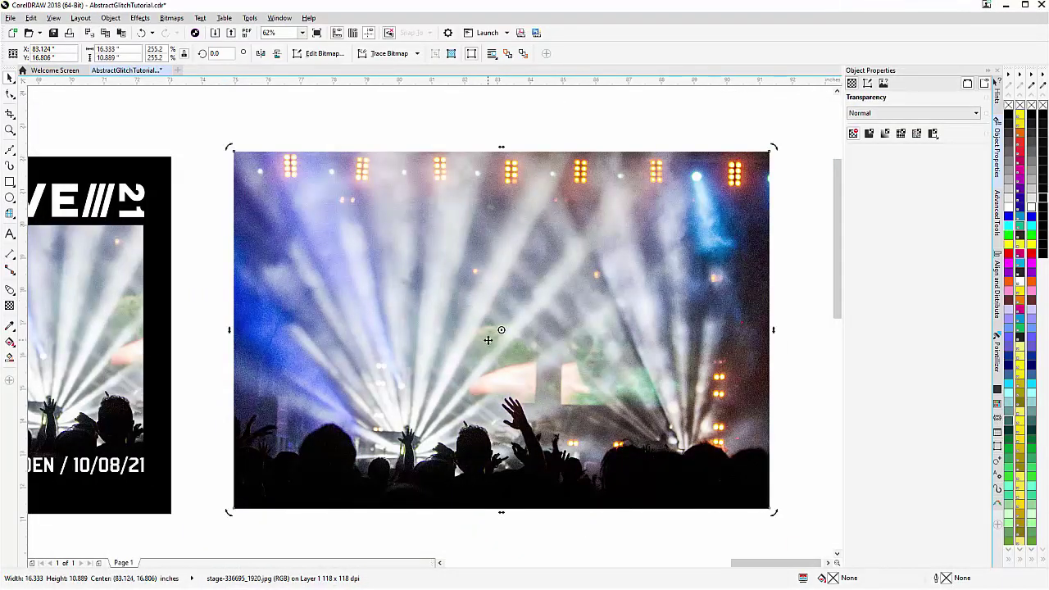
key(Delete)
scroll(428, 326, down, 2)
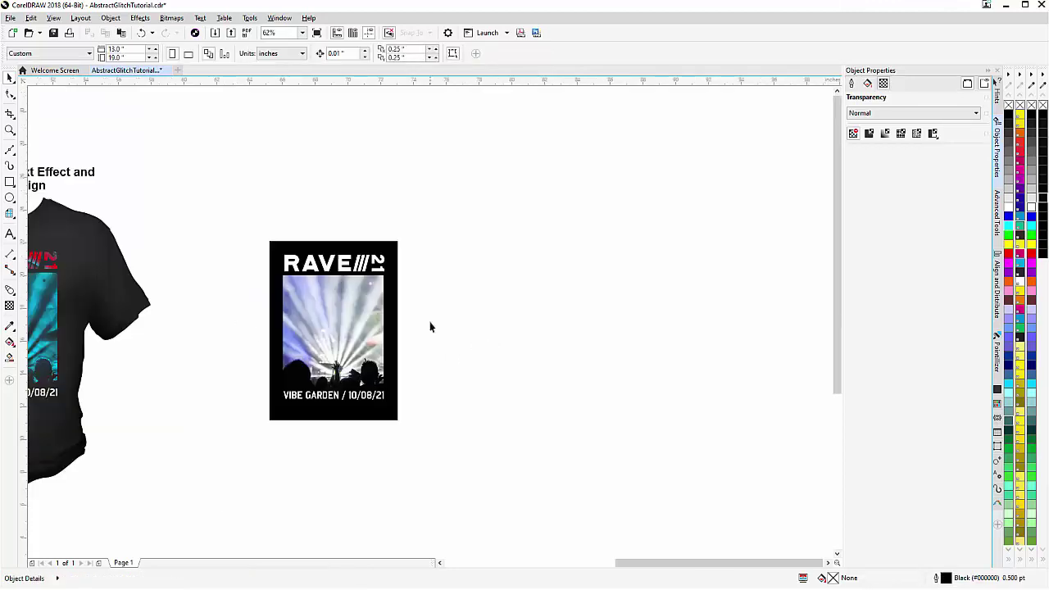
- Copy the white RAVE///21 lettering on the poster and paste a duplicate in place on top of it
scroll(428, 325, up, 4)
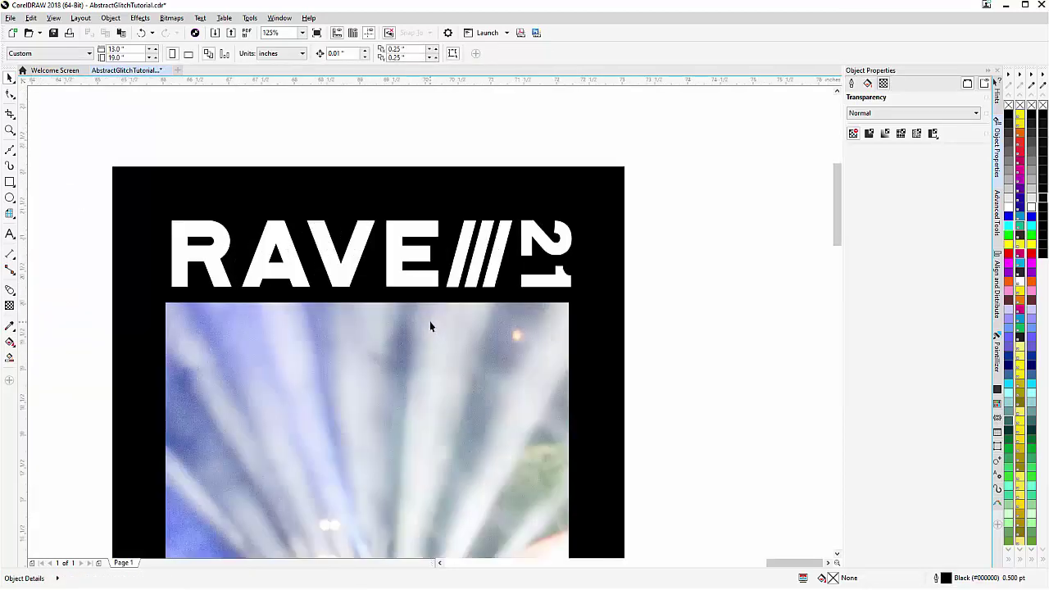
click(395, 277)
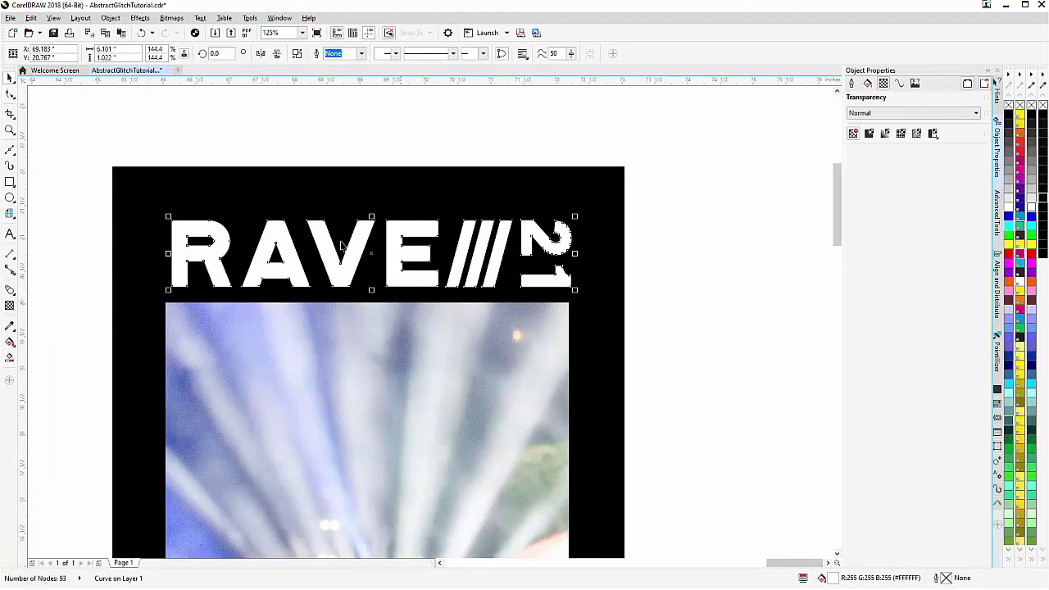
click(105, 33)
click(121, 34)
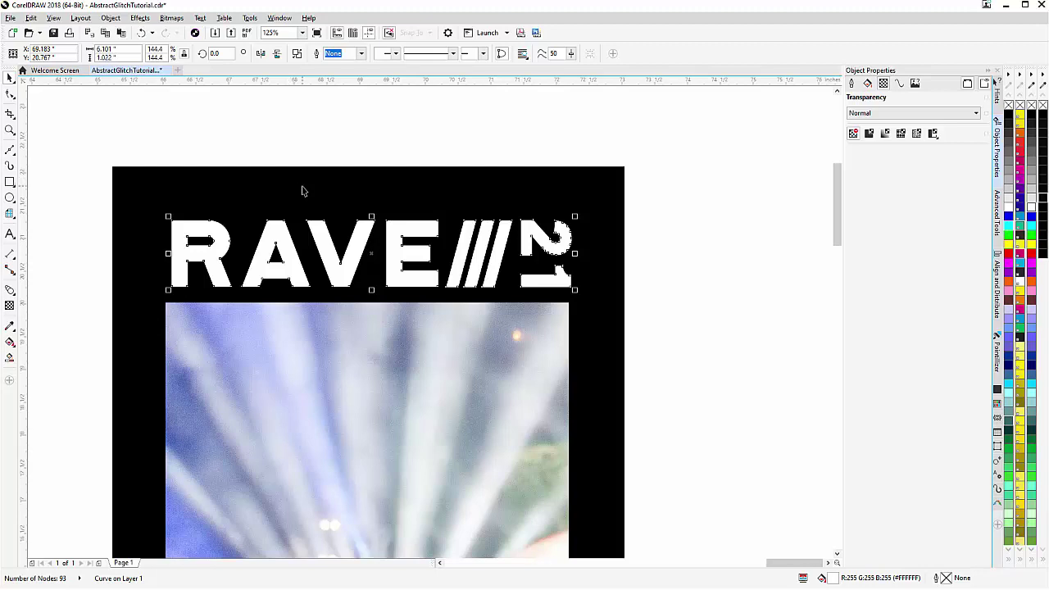
- Draw a narrow upright rectangle about 0.11 by 1.36 inches beside the poster and convert it to curves
click(9, 183)
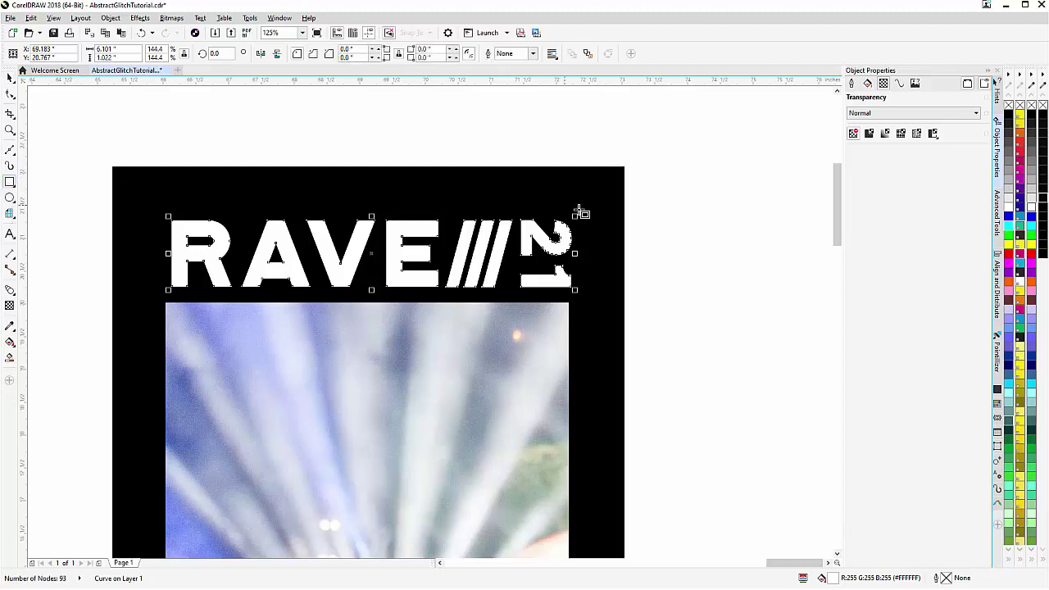
drag(652, 172, 659, 262)
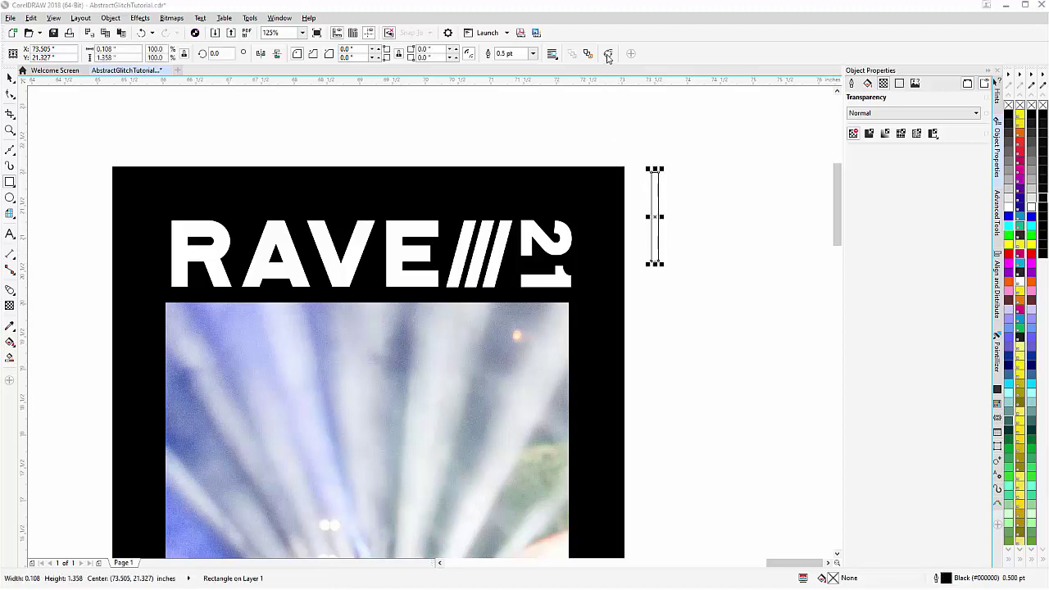
click(608, 54)
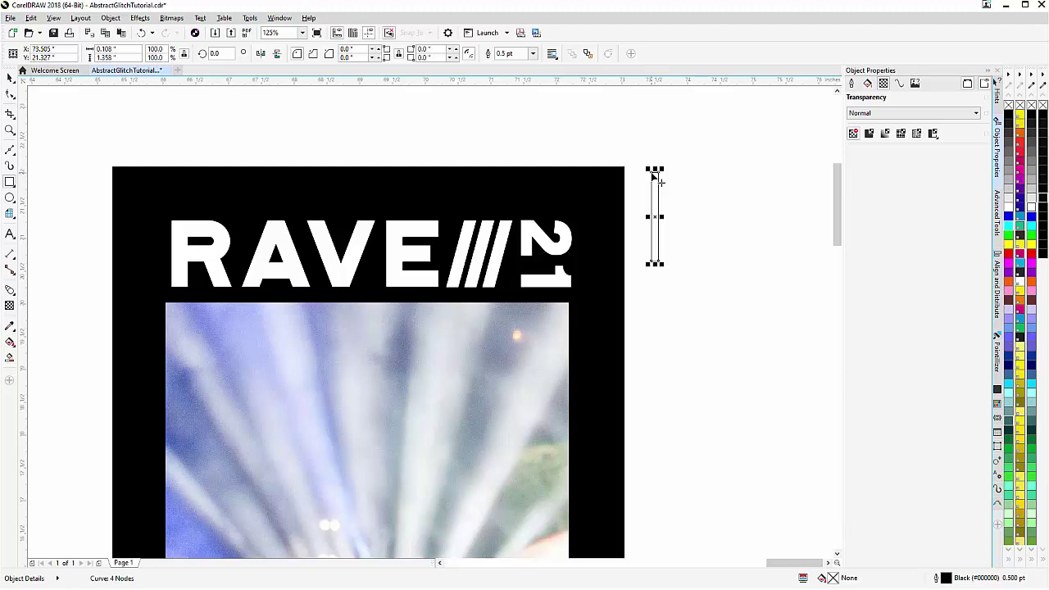
- Check the Enable node tracking setting in the Nodes and Handles options
click(243, 18)
click(249, 33)
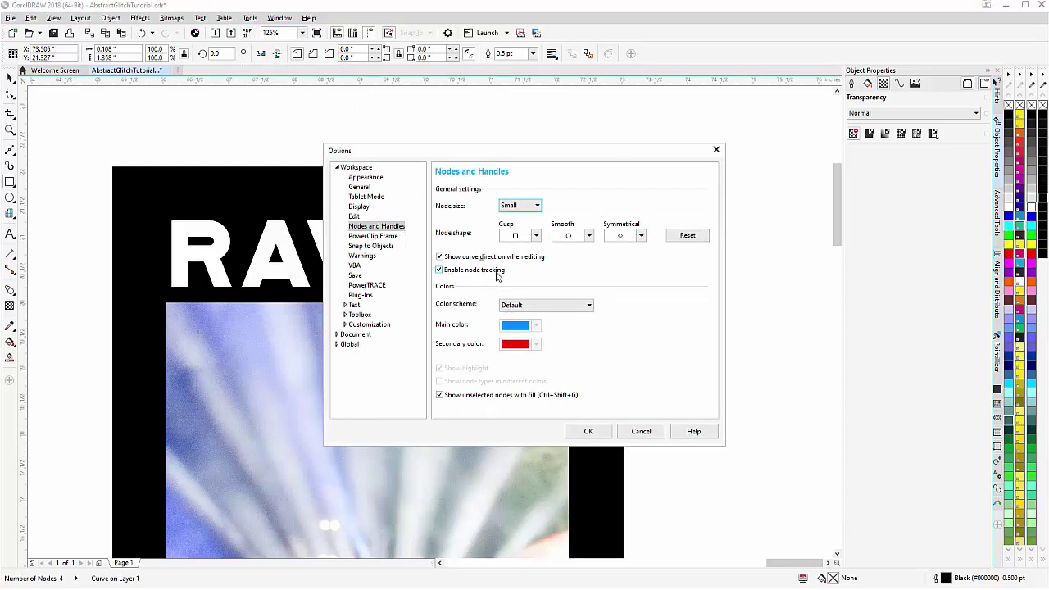
click(587, 432)
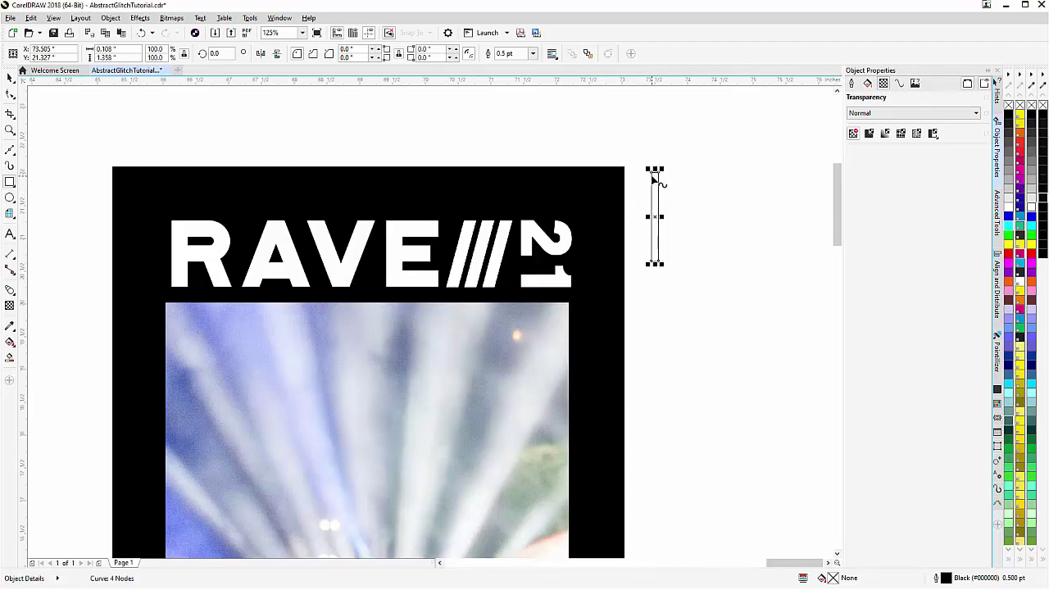
- Turn the narrow rectangle into a spike by deleting its upper-left node and centring the remaining top node over the base
scroll(652, 177, up, 1)
scroll(432, 325, up, 3)
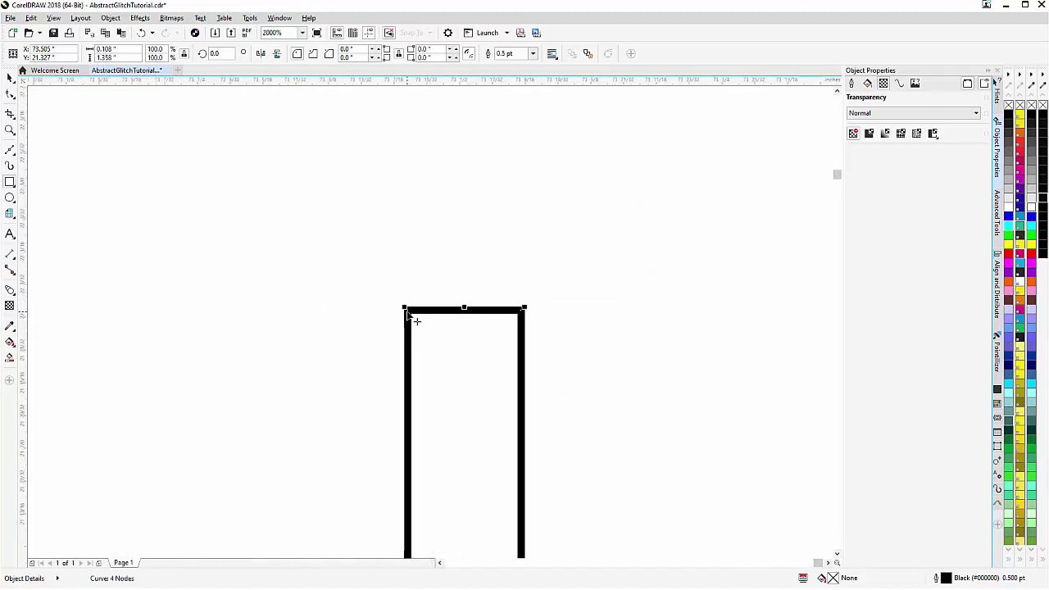
click(404, 309)
key(Delete)
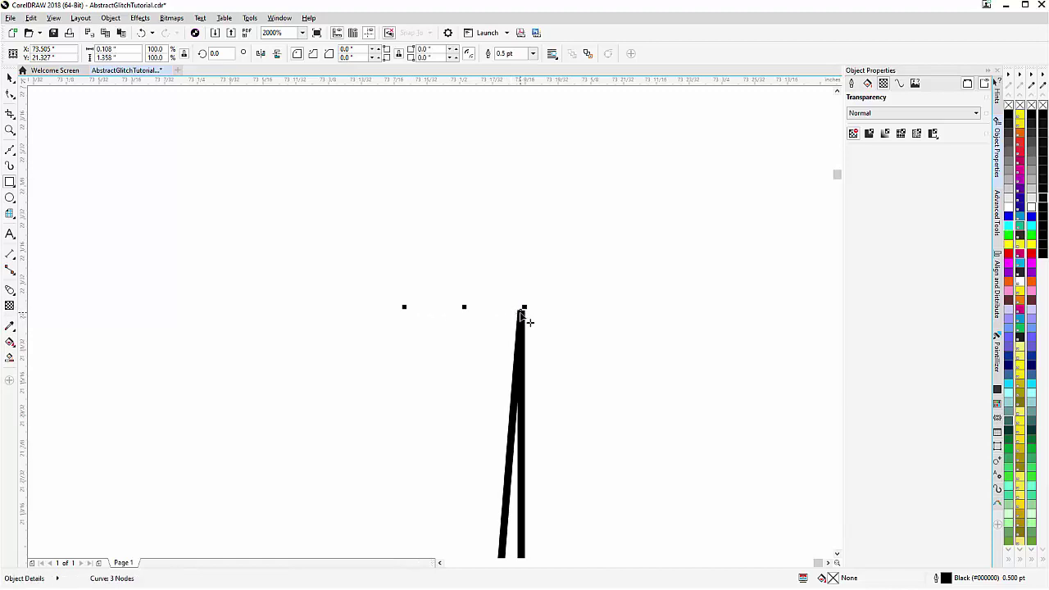
drag(522, 313, 464, 313)
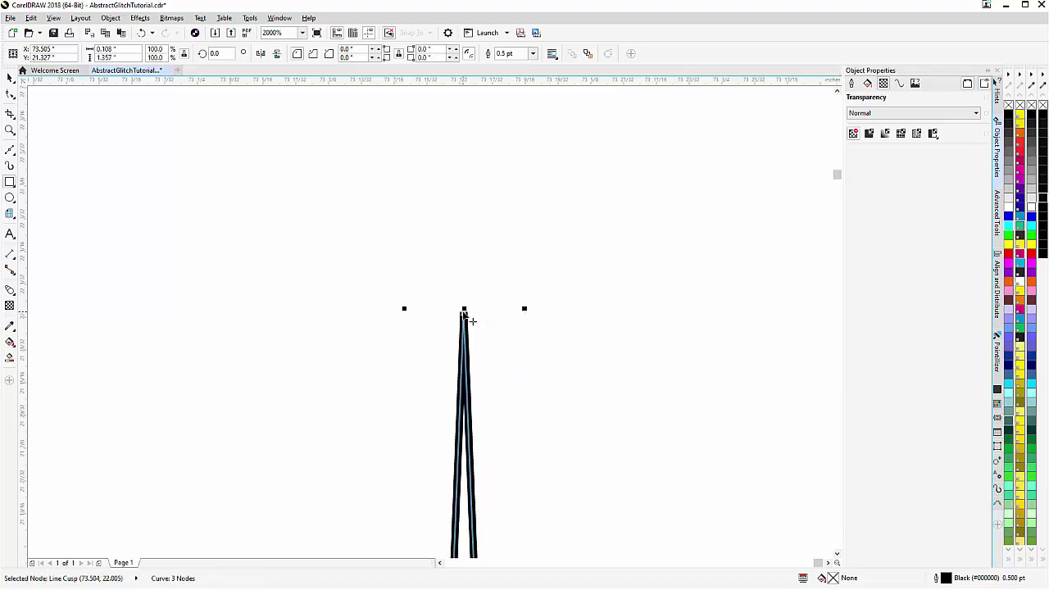
click(307, 391)
- Duplicate the spike sideways so the bases touch, repeating the copy until there is a row of eight spikes
scroll(433, 324, down, 4)
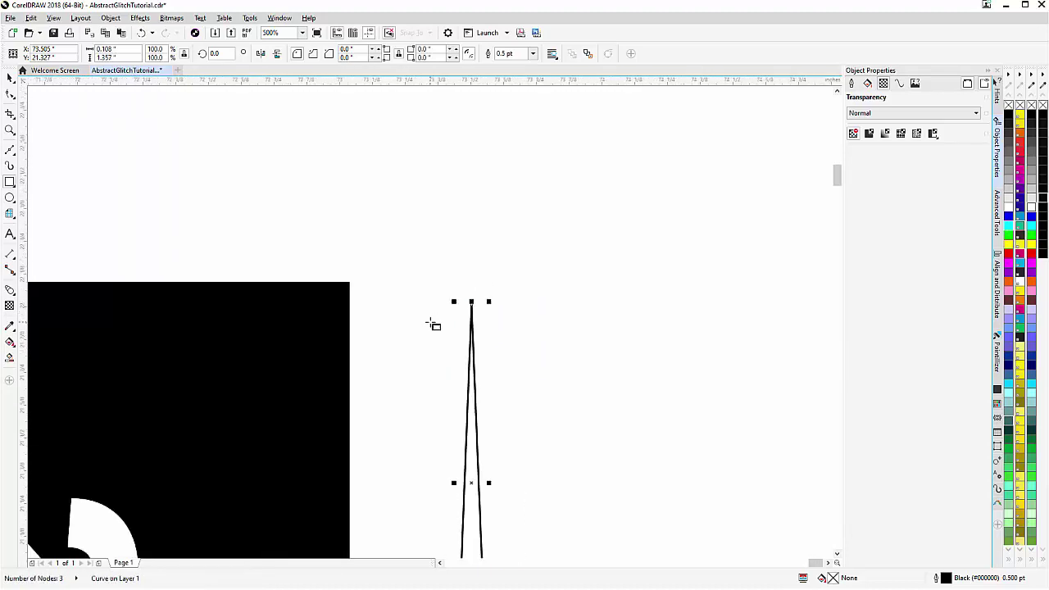
scroll(433, 324, down, 2)
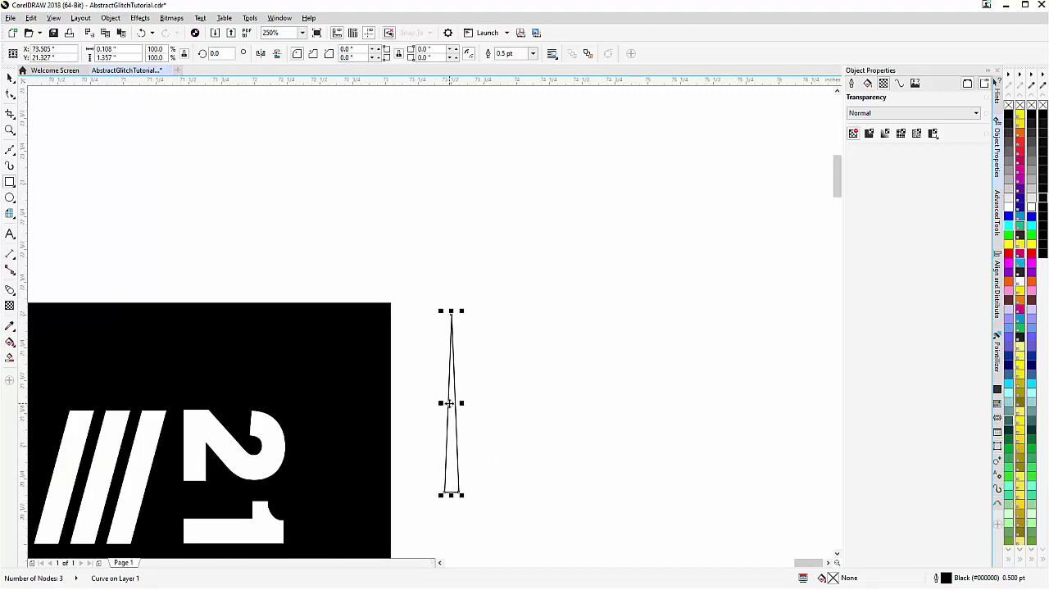
drag(449, 403, 464, 410)
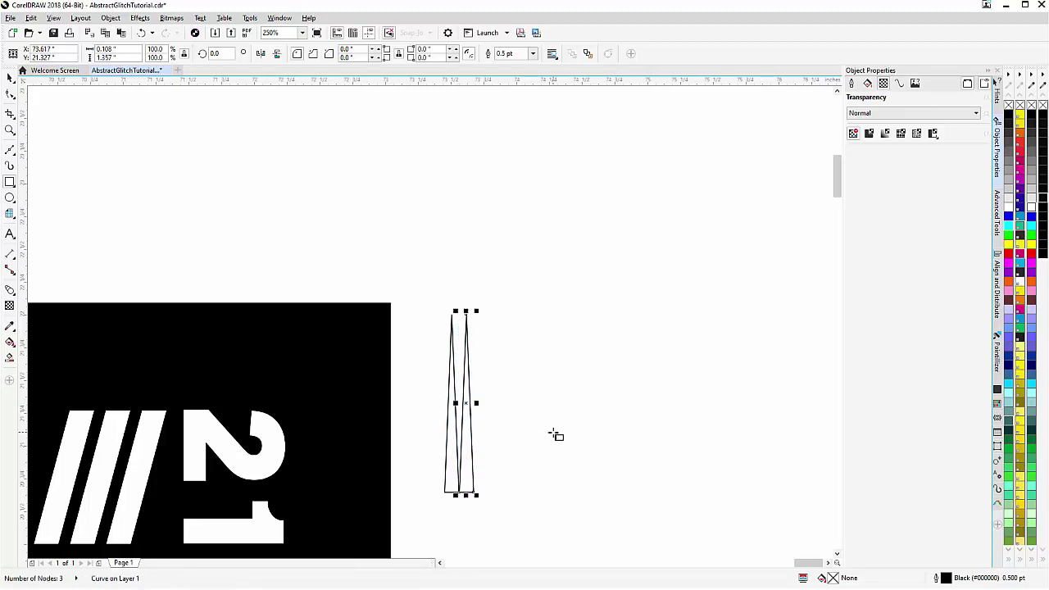
key(ctrl+r)
key(ctrl+r)
key(ctrl+r)
key(ctrl+r)
key(ctrl+r)
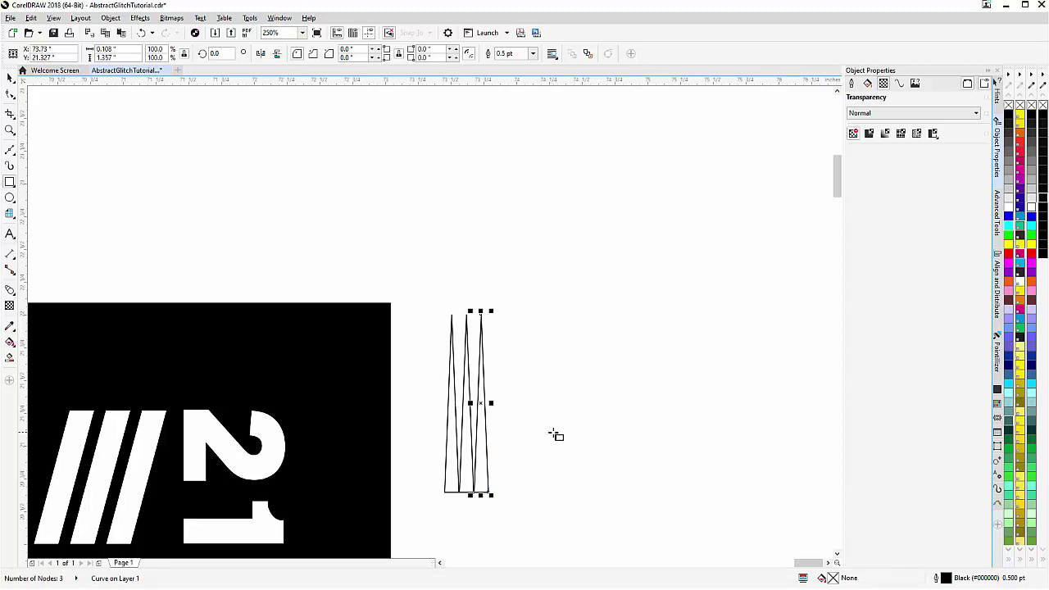
key(ctrl+r)
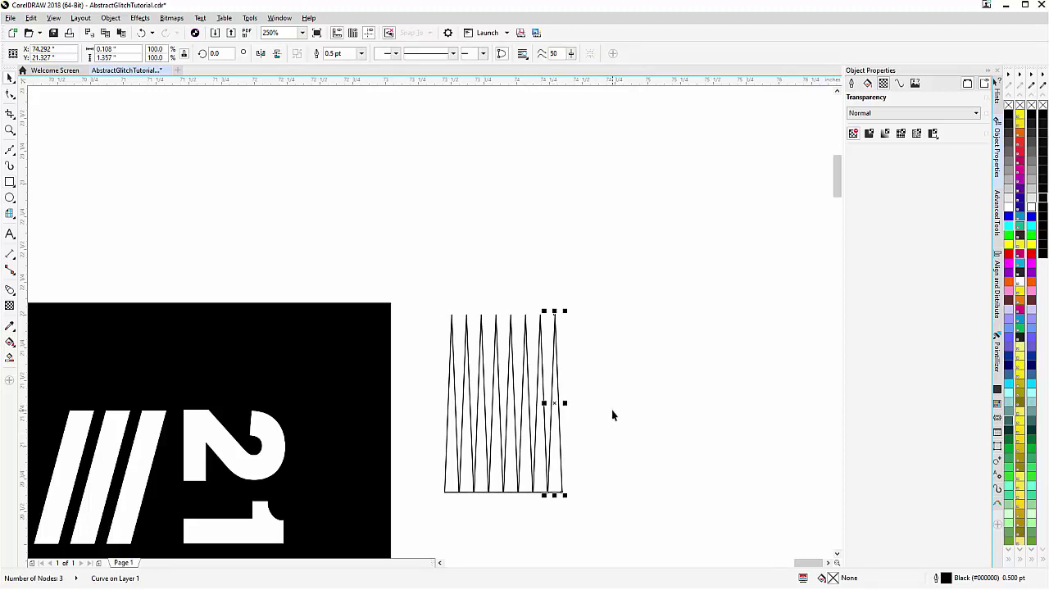
- Fill all eight spikes with black and remove their outlines
drag(599, 296, 440, 500)
click(1008, 117)
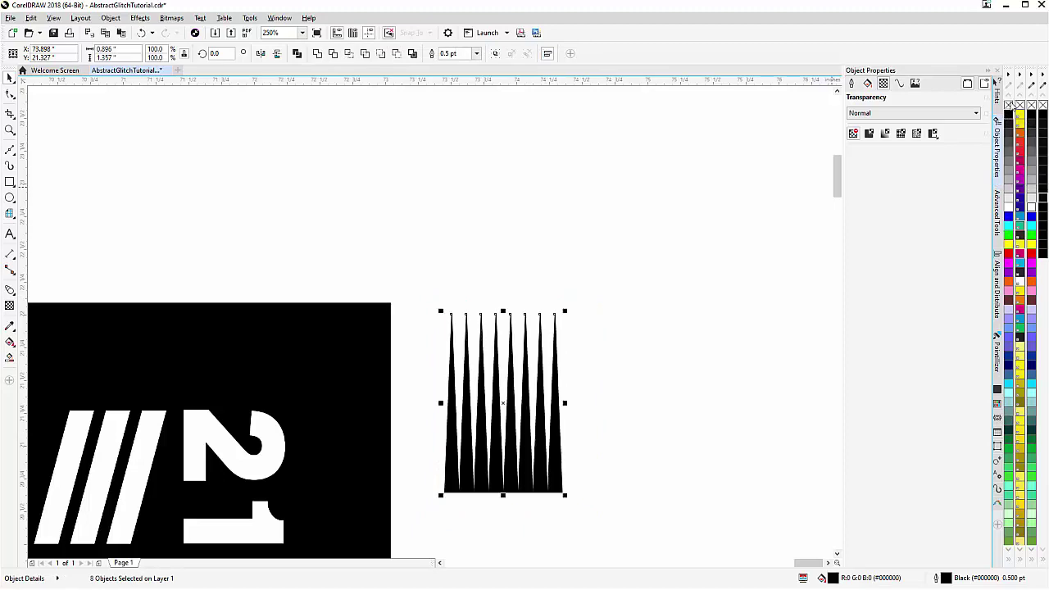
right_click(1008, 106)
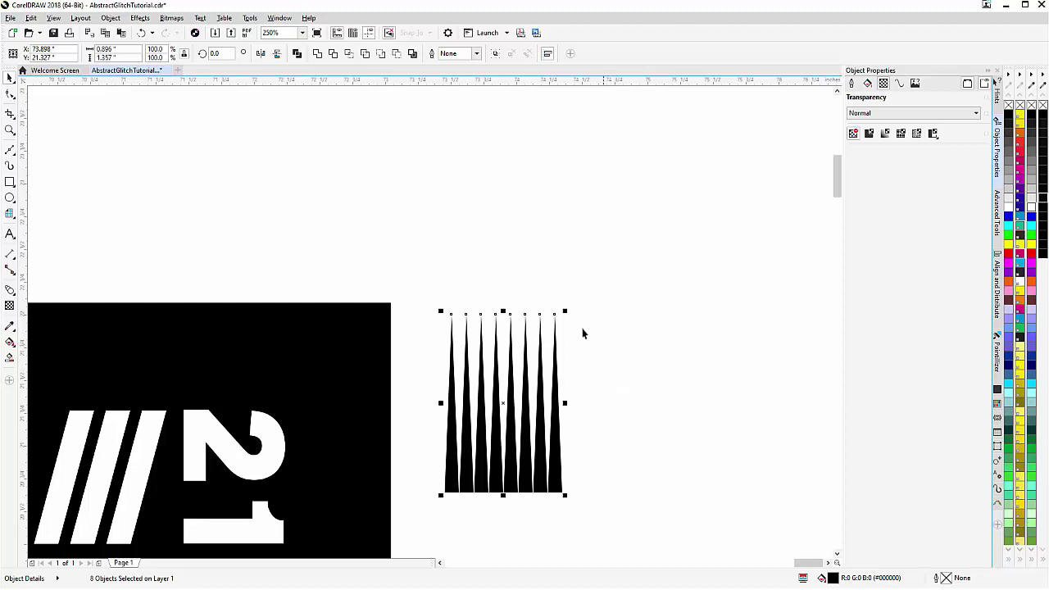
- Fill the duplicated RAVE///21 lettering with cyan #00FFFF and apply a vector pattern transparency to it
click(270, 462)
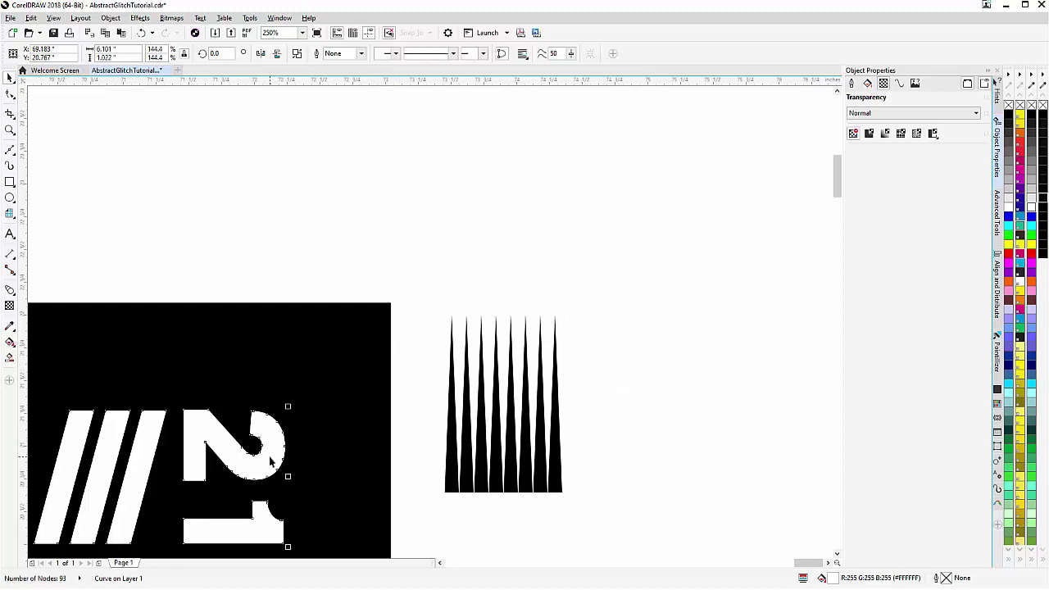
drag(269, 461, 278, 440)
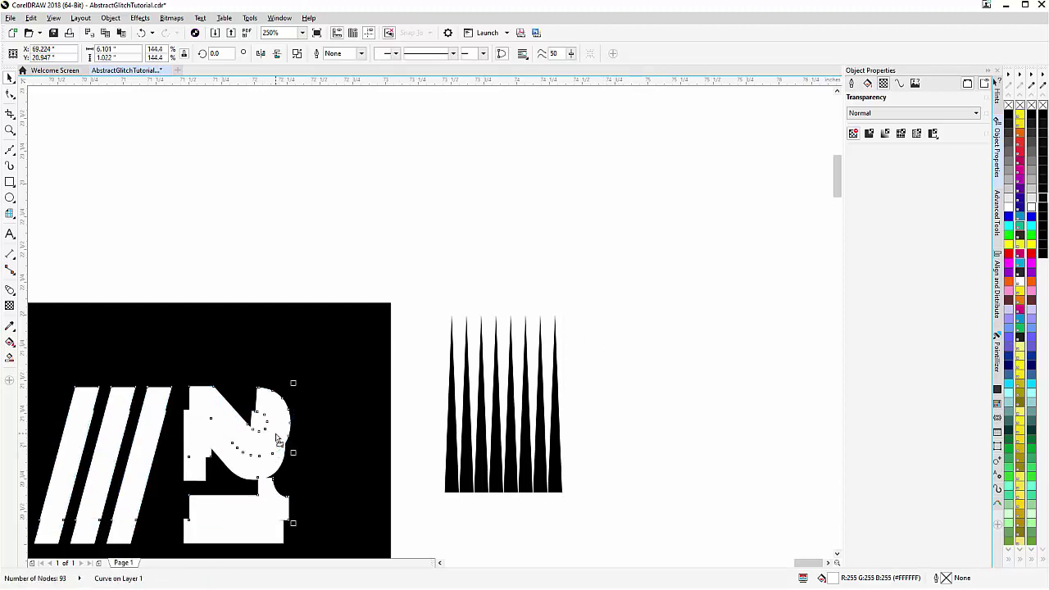
key(Escape)
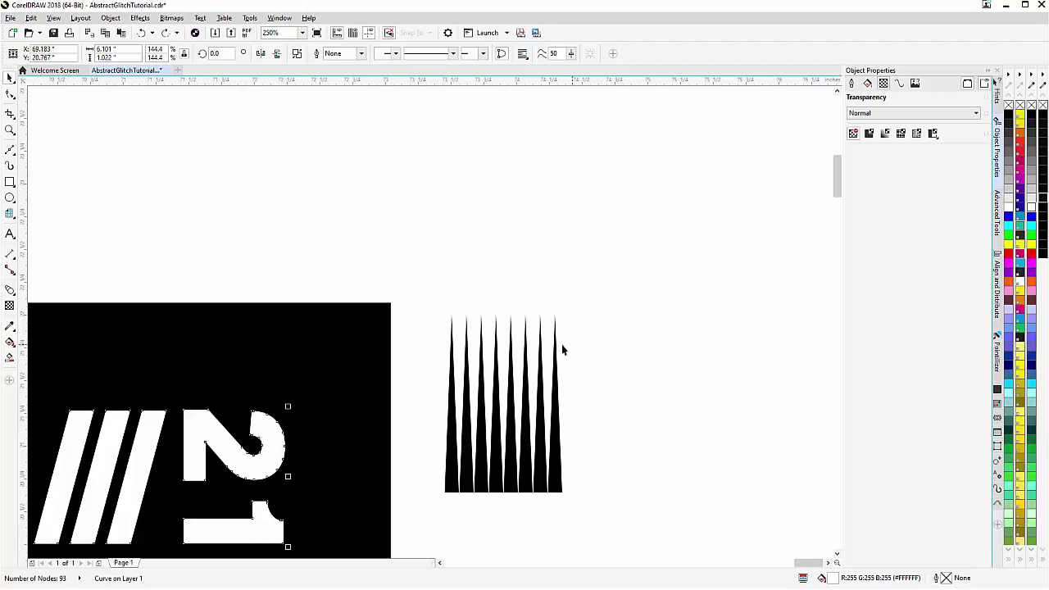
click(1009, 227)
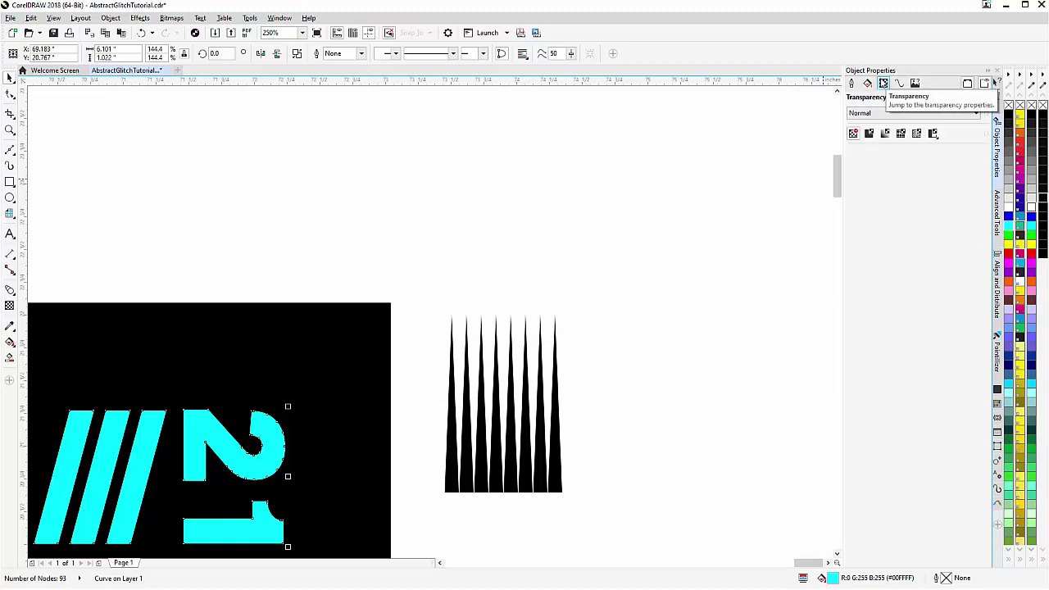
click(883, 83)
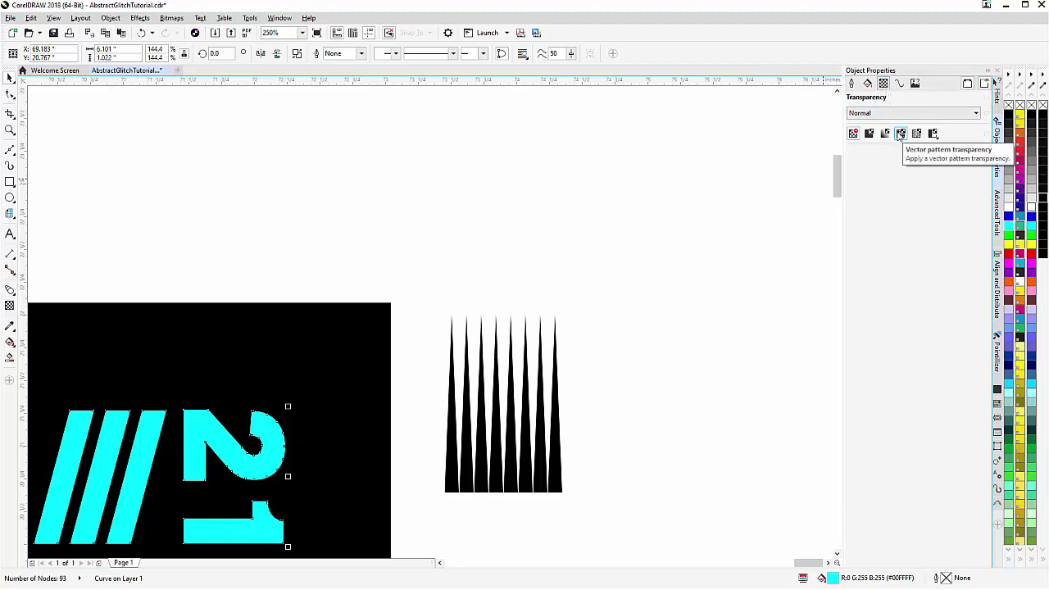
click(900, 133)
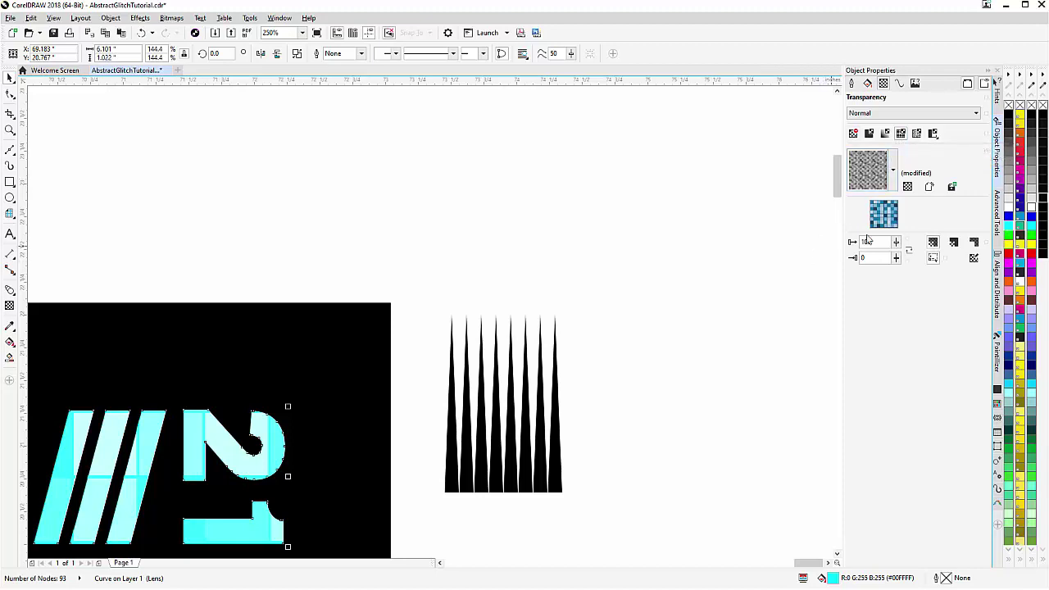
- Start a new transparency pattern from the document, frame all eight spikes and adjust the frame's upper edge to the spike tips
click(930, 187)
drag(443, 317, 564, 494)
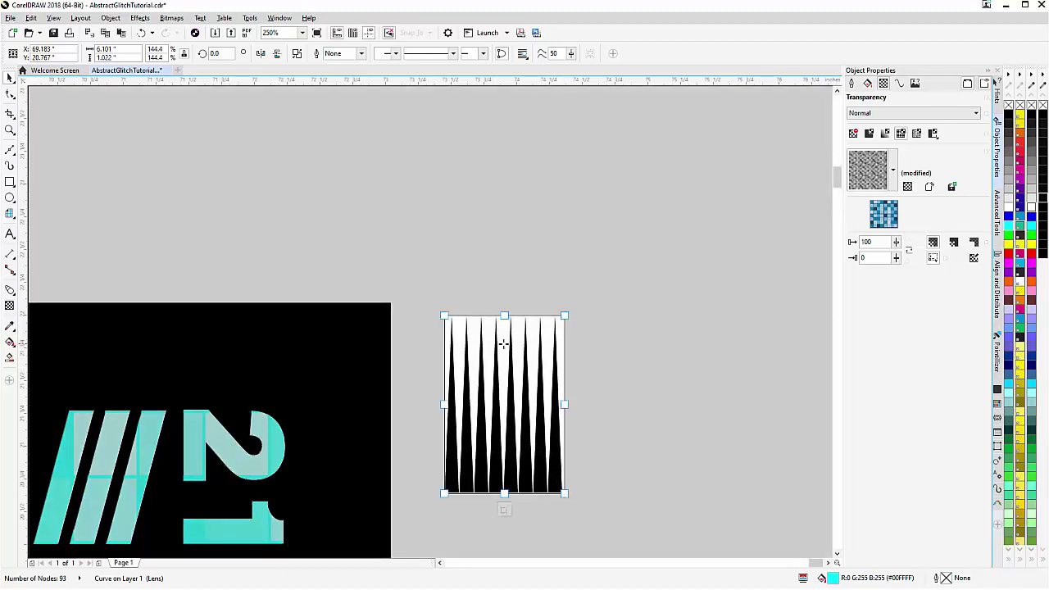
scroll(502, 343, up, 1)
drag(433, 265, 432, 261)
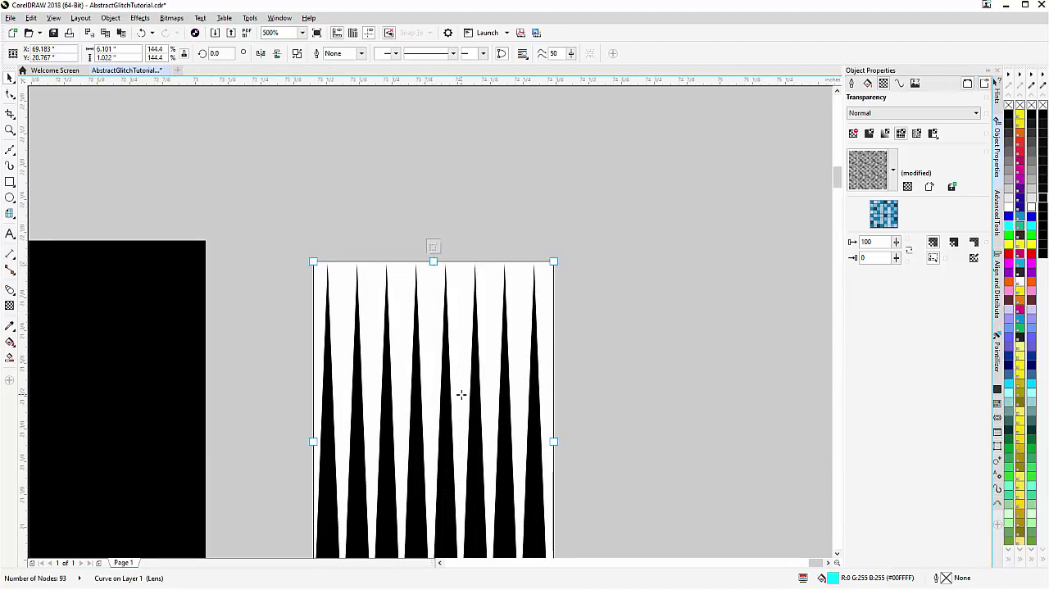
- Tighten the frame's bottom, right and left edges around the spikes and accept them as the lettering's transparency pattern
scroll(461, 395, down, 1)
scroll(432, 324, up, 1)
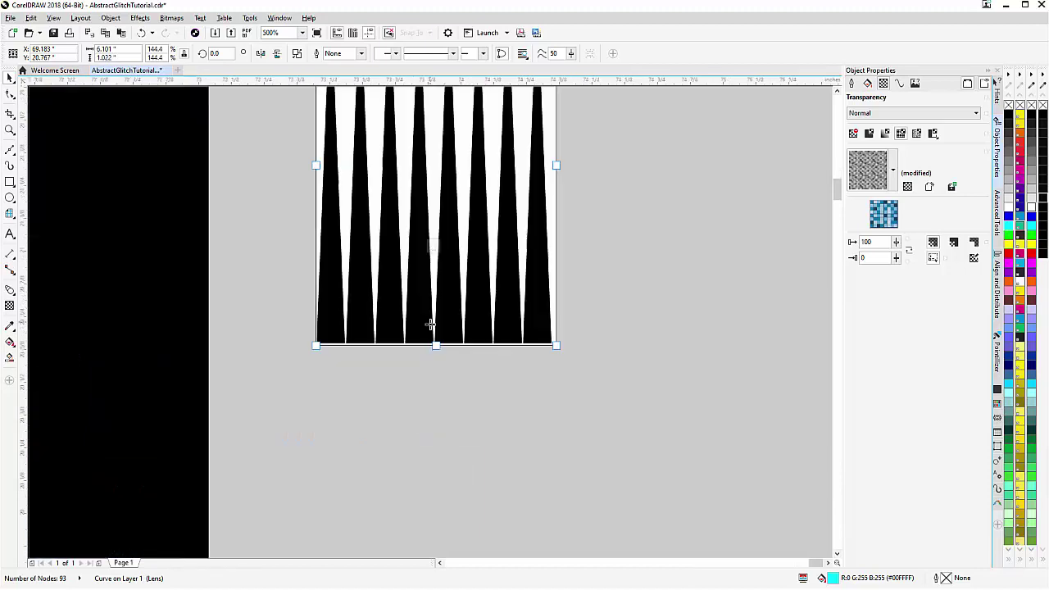
drag(435, 347, 435, 341)
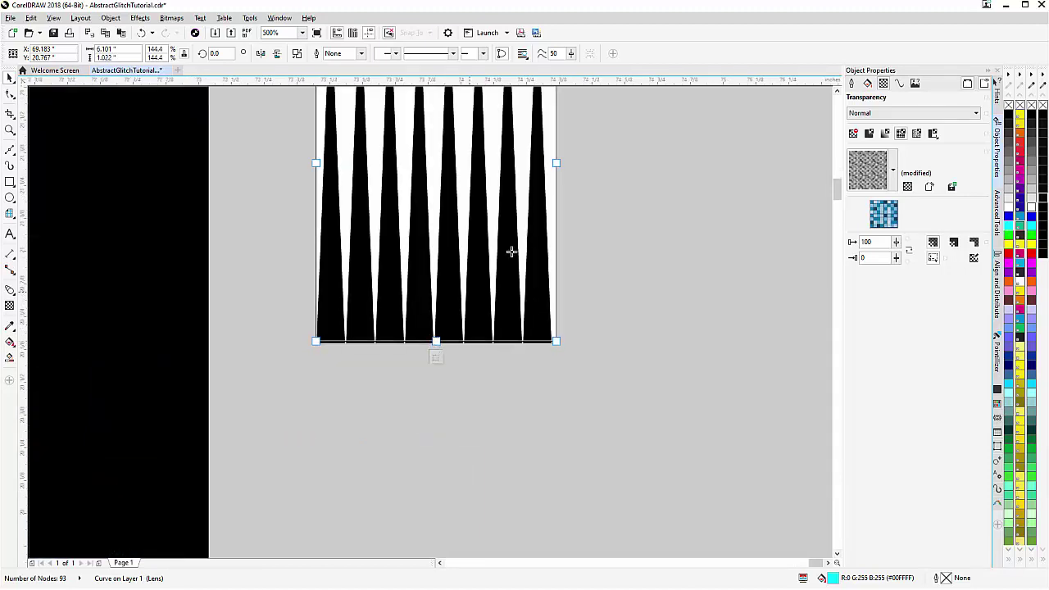
drag(557, 164, 554, 164)
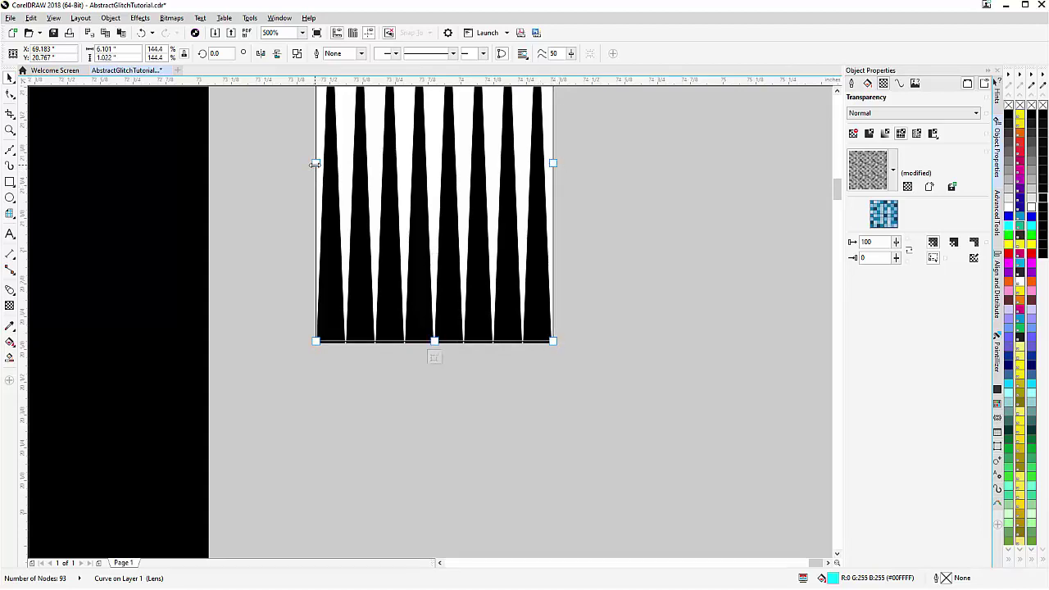
drag(314, 163, 318, 164)
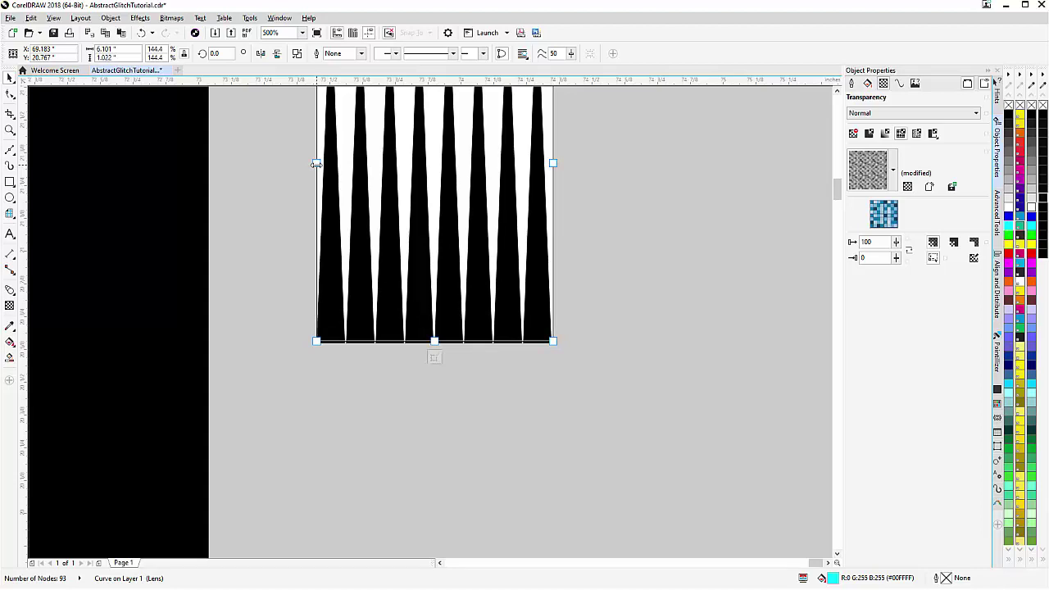
click(434, 358)
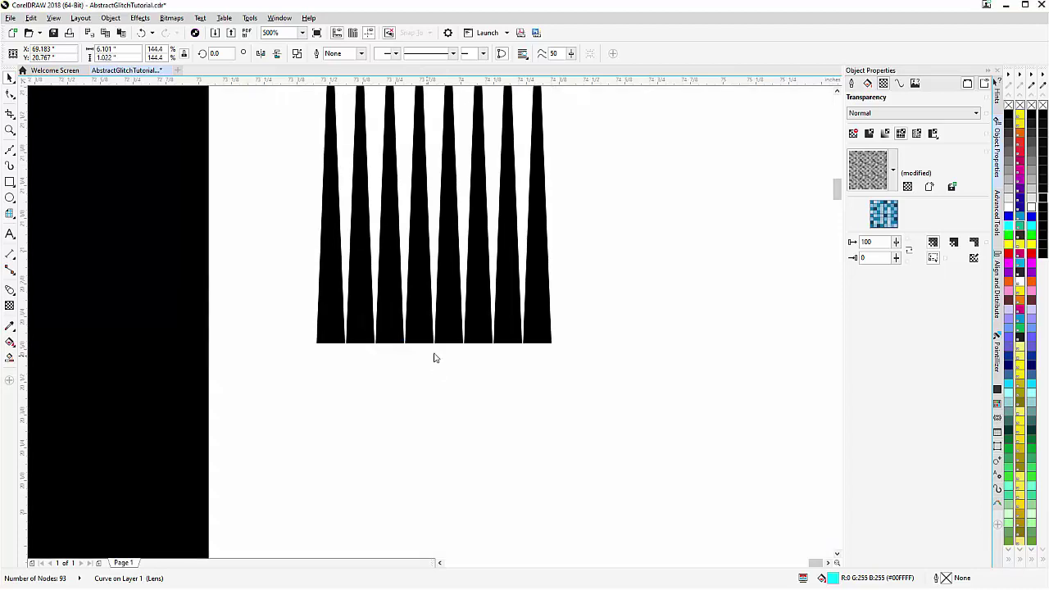
- Shrink the spike pattern tile on the cyan RAVE///21 lettering and rotate it clockwise so the stripes run diagonally
click(336, 363)
scroll(336, 363, down, 1)
scroll(431, 326, down, 1)
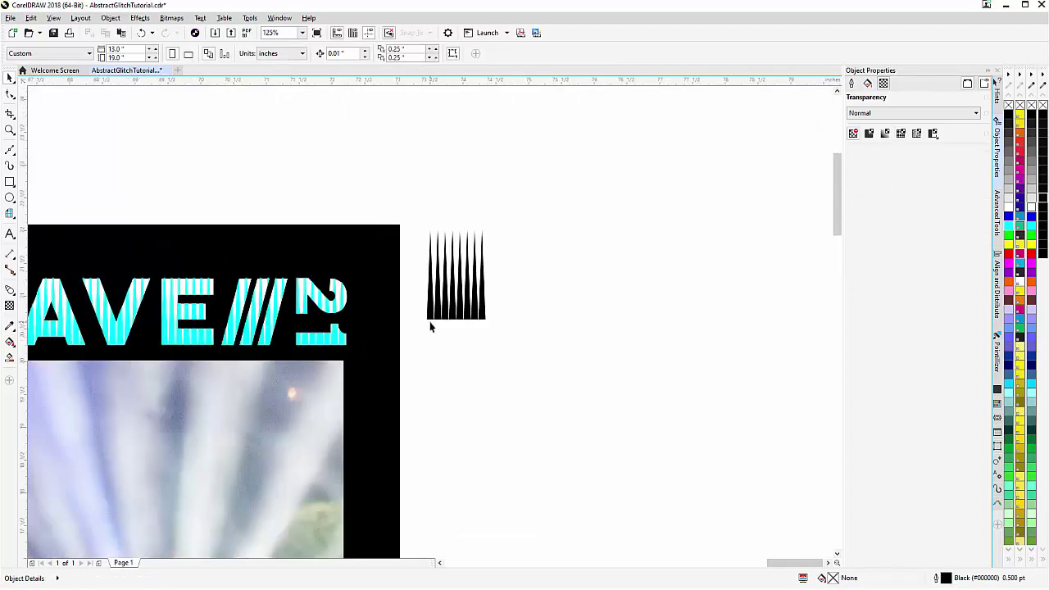
scroll(430, 325, down, 1)
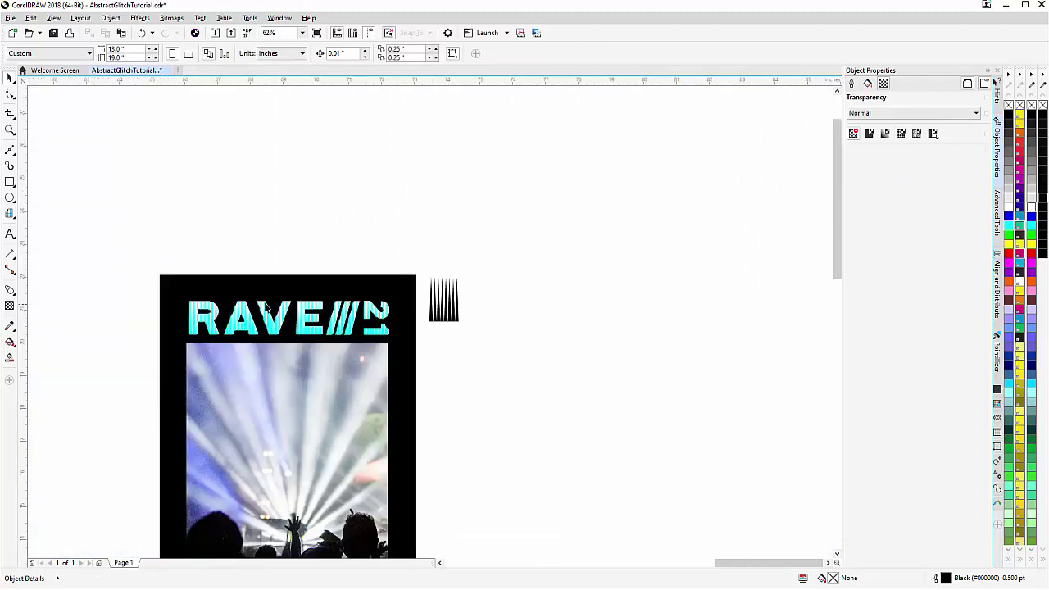
scroll(206, 325, up, 1)
scroll(429, 321, up, 1)
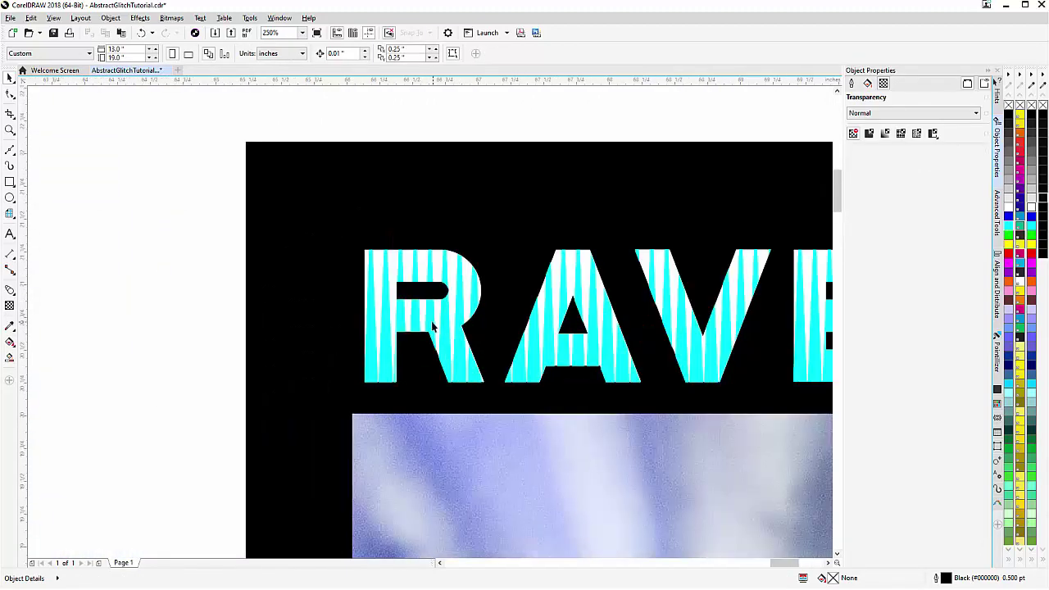
click(429, 320)
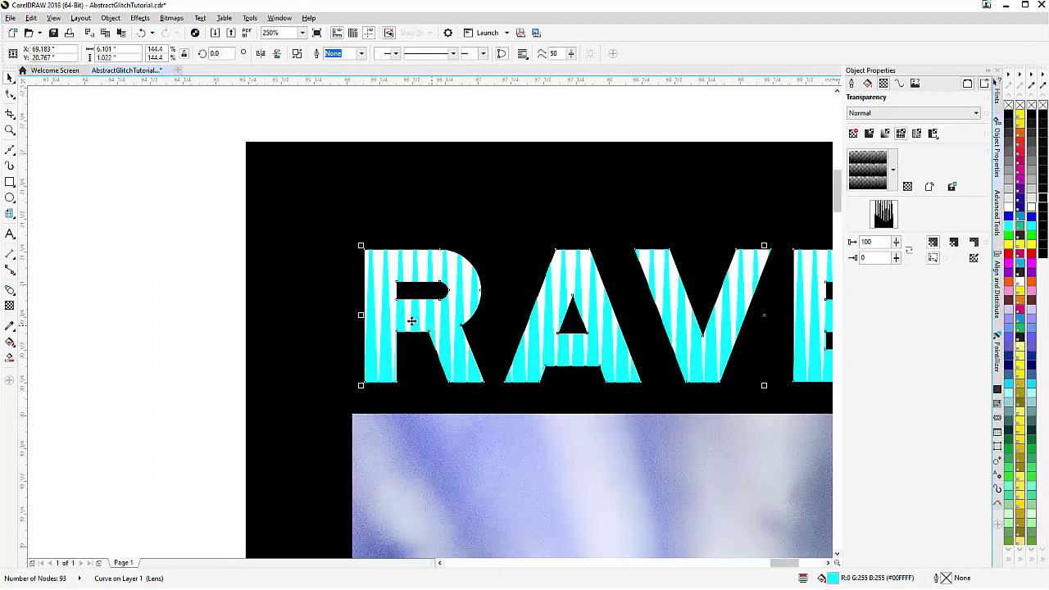
click(10, 307)
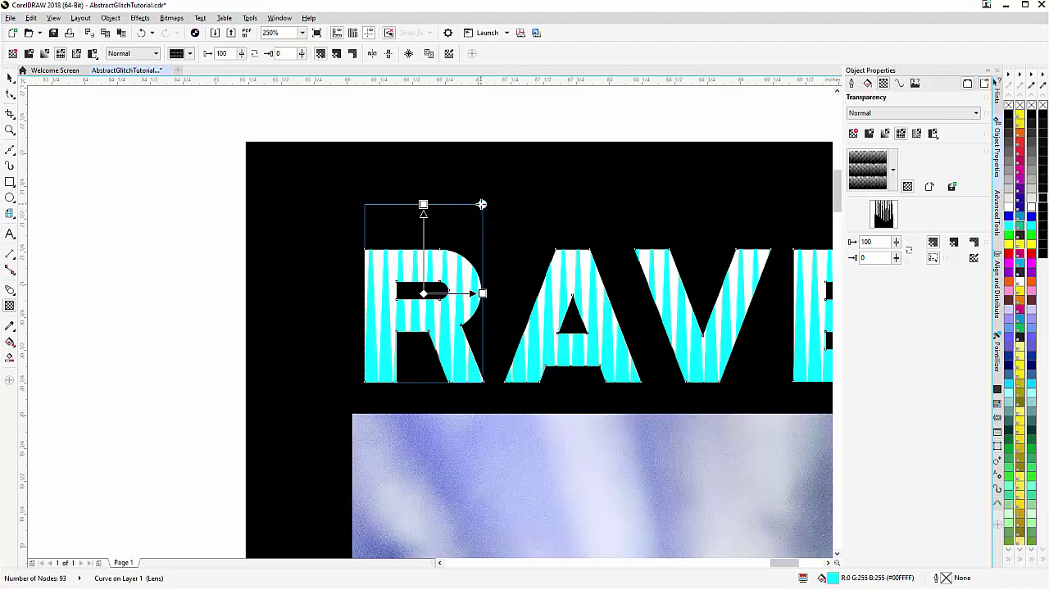
drag(482, 204, 471, 261)
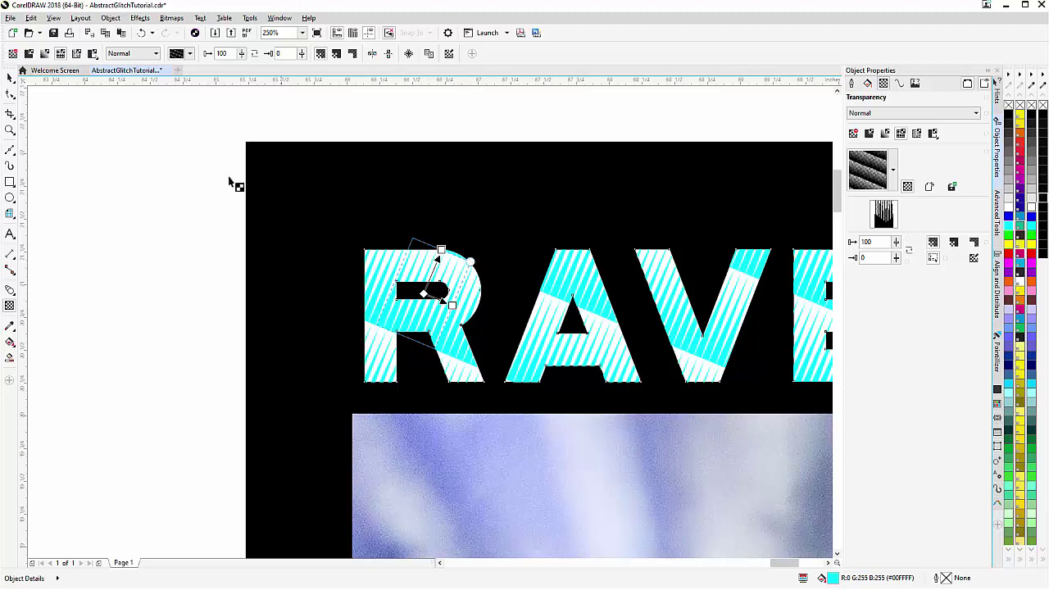
click(10, 78)
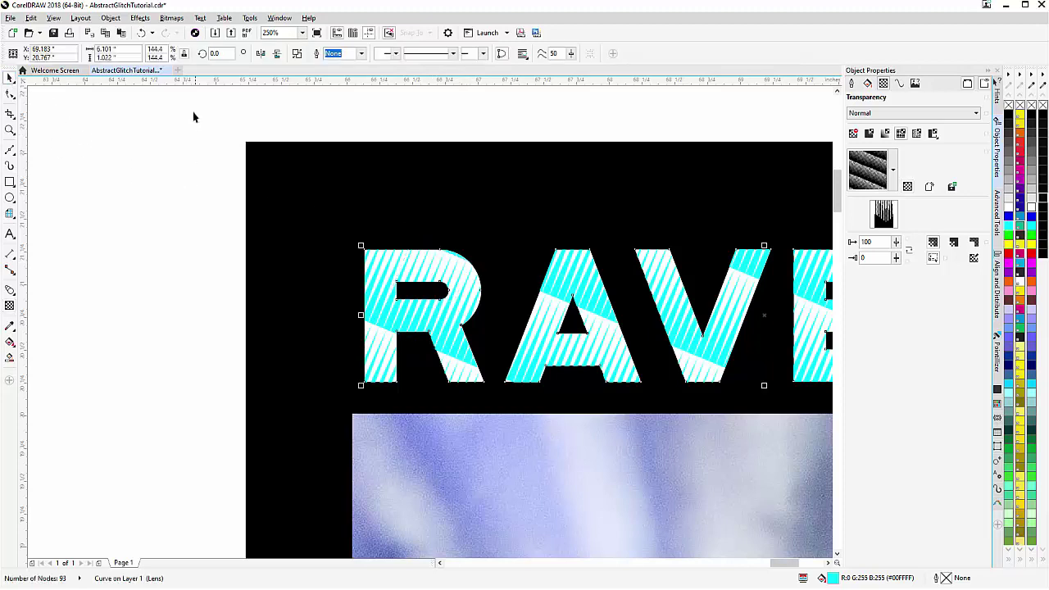
- Paste a copy of the cyan lettering, fill it with red #FF0000 and shift it about 0.006 in right and 0.013 in up
click(121, 35)
click(1017, 255)
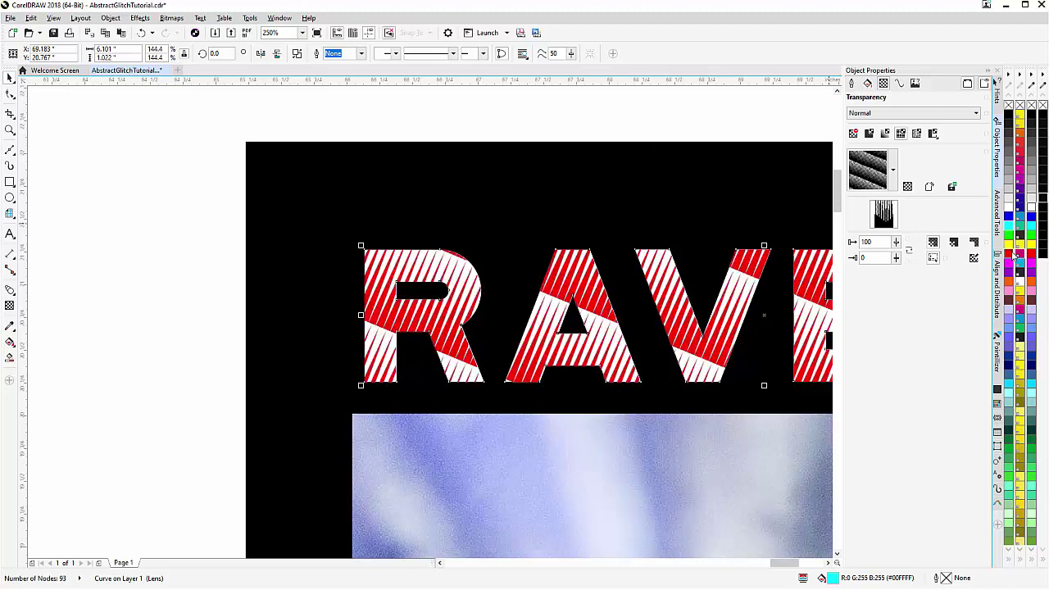
scroll(445, 301, up, 2)
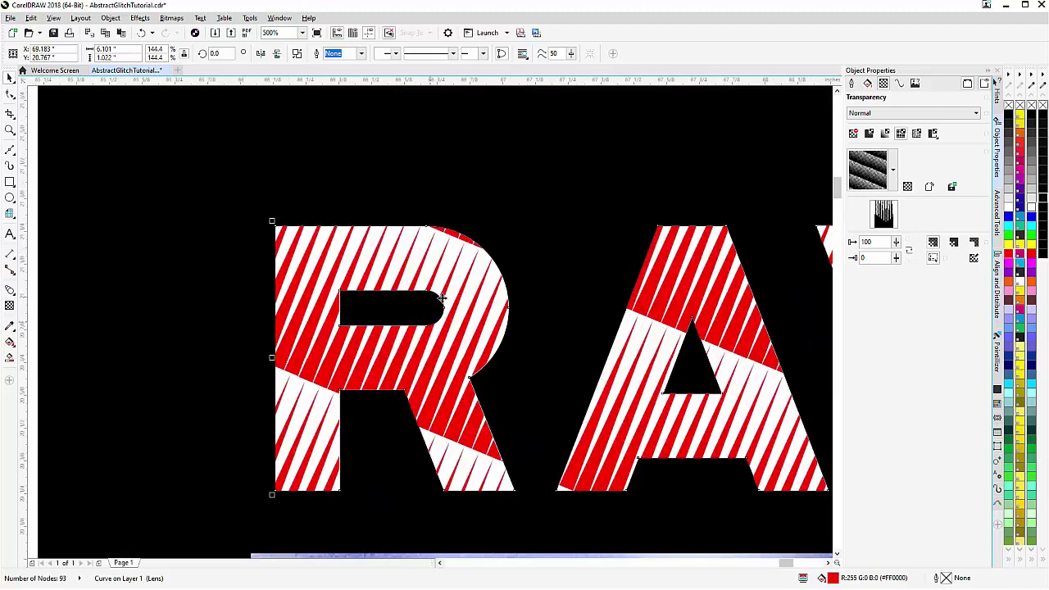
drag(423, 349, 425, 351)
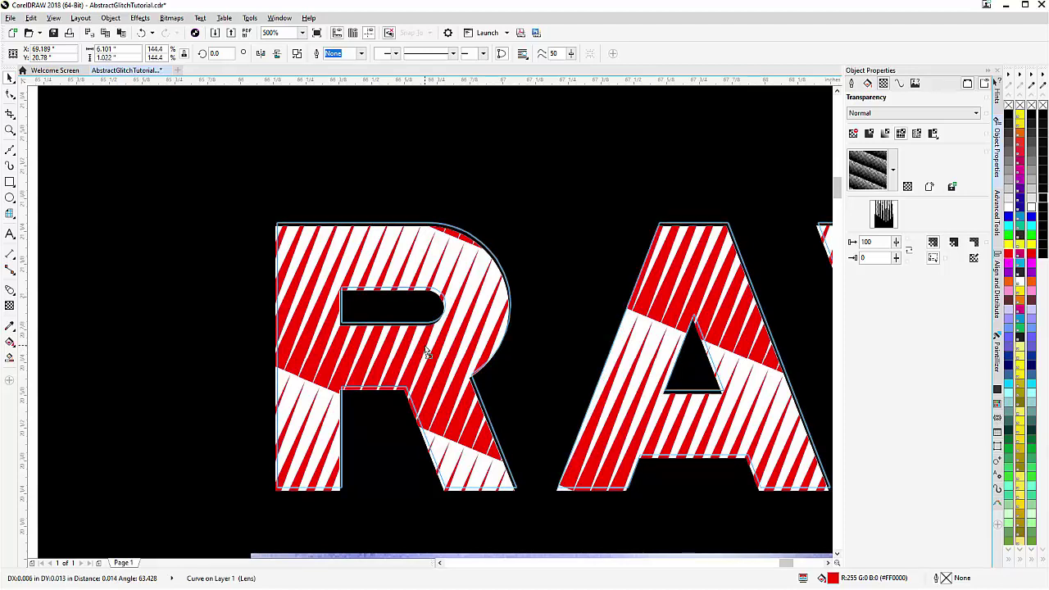
drag(427, 352, 426, 349)
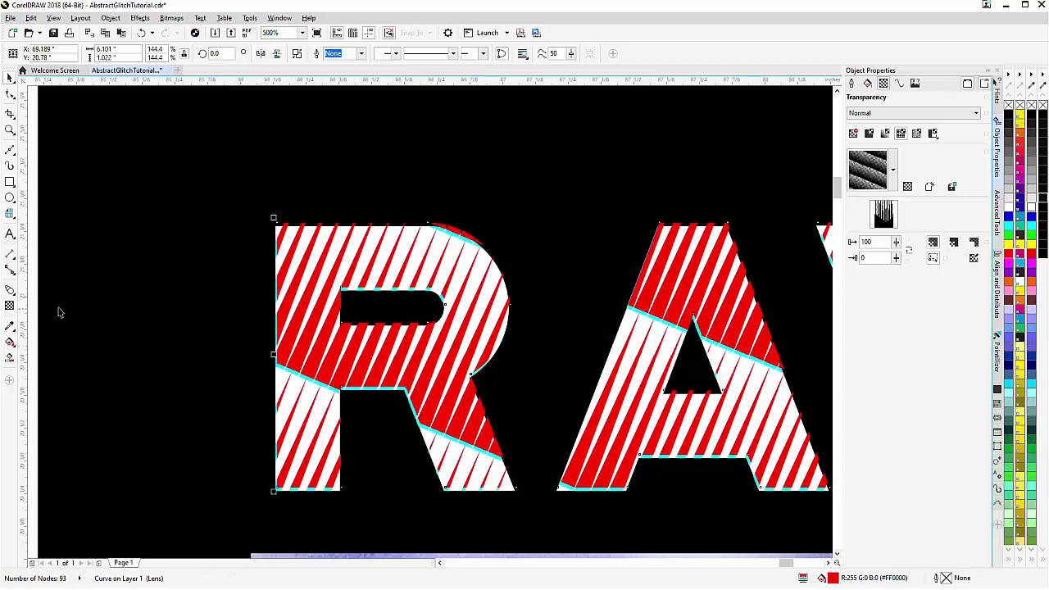
- Mirror the red copy's pattern tiles vertically to preview the effect, and remove the red copy
click(11, 307)
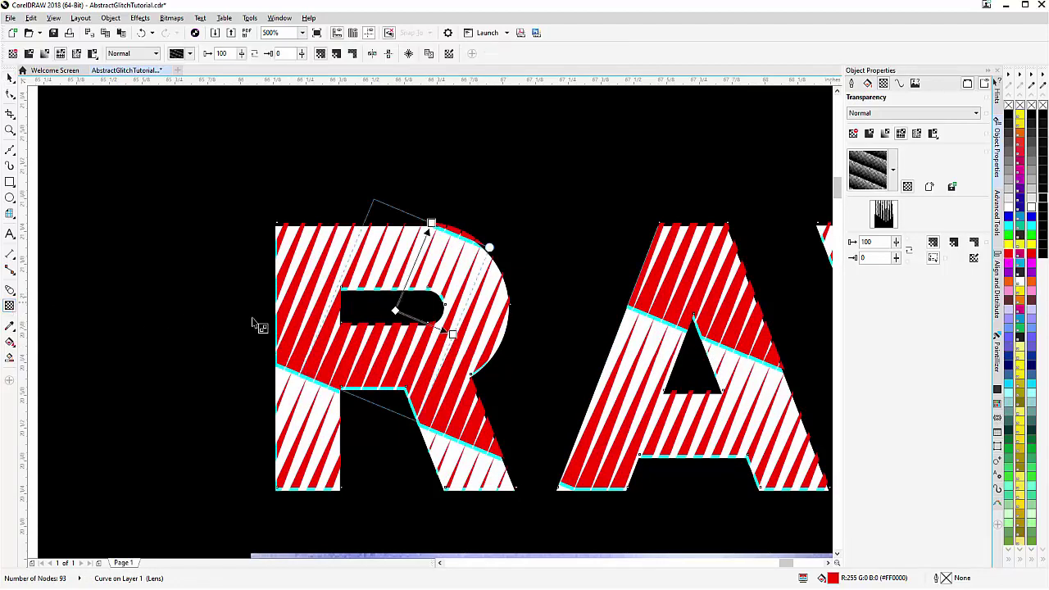
click(388, 54)
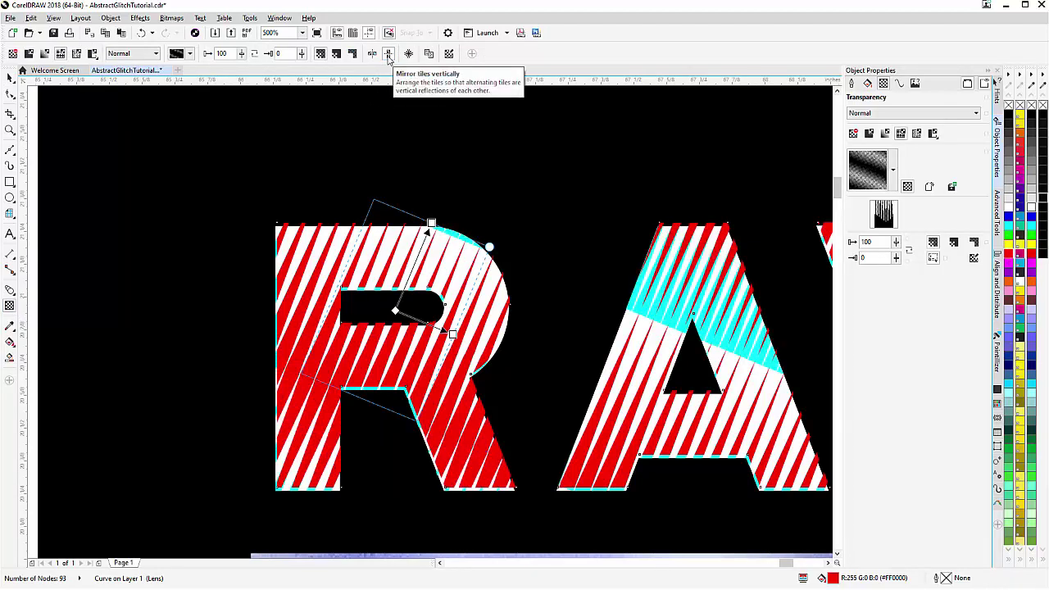
scroll(374, 191, down, 4)
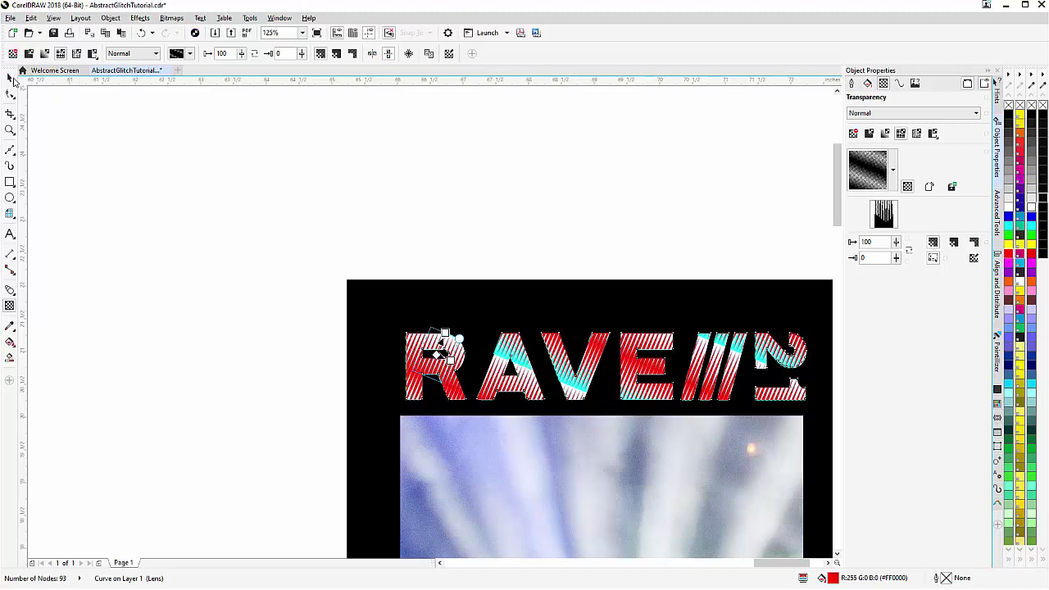
click(10, 78)
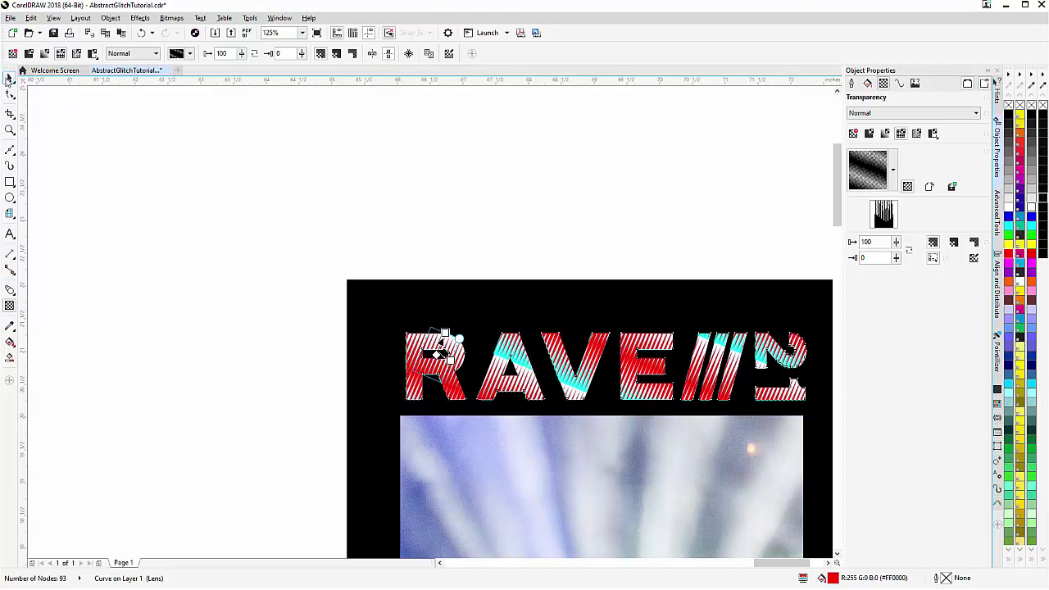
click(517, 252)
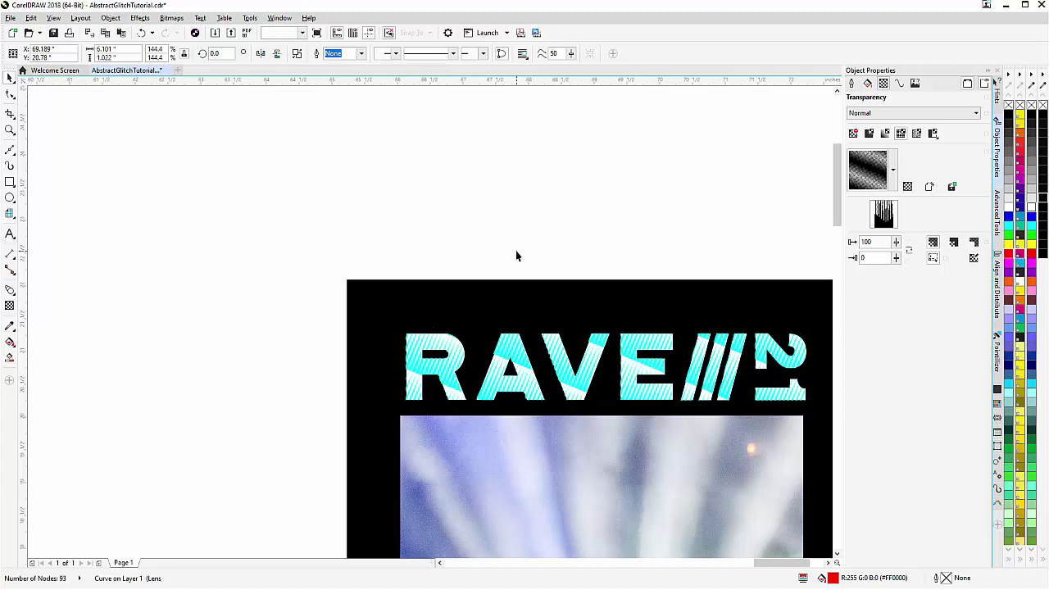
- Enlarge the cyan lettering's spike pattern tile slightly and reduce its tilt
click(523, 370)
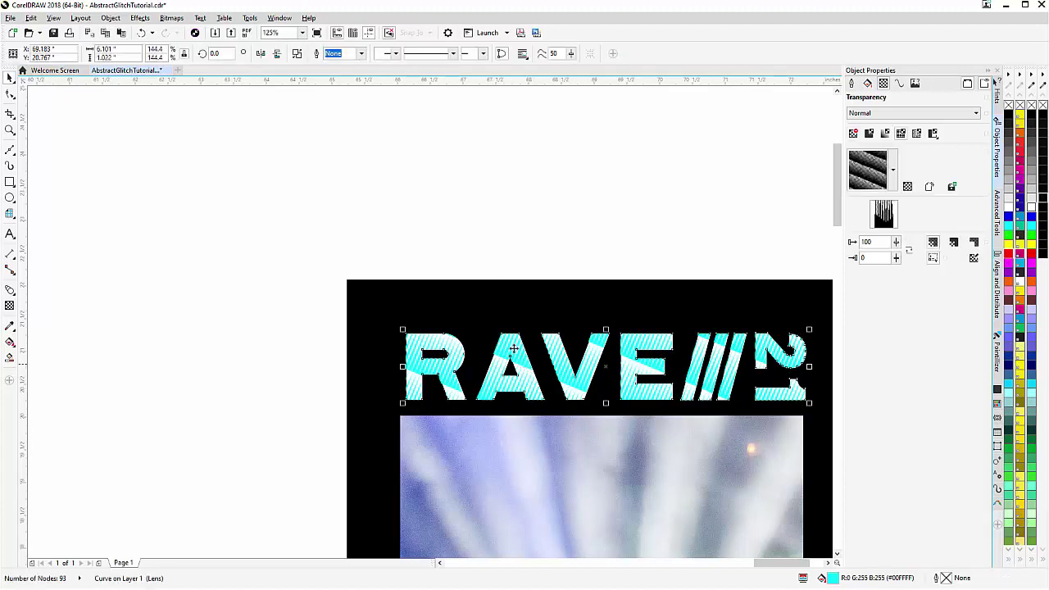
click(13, 307)
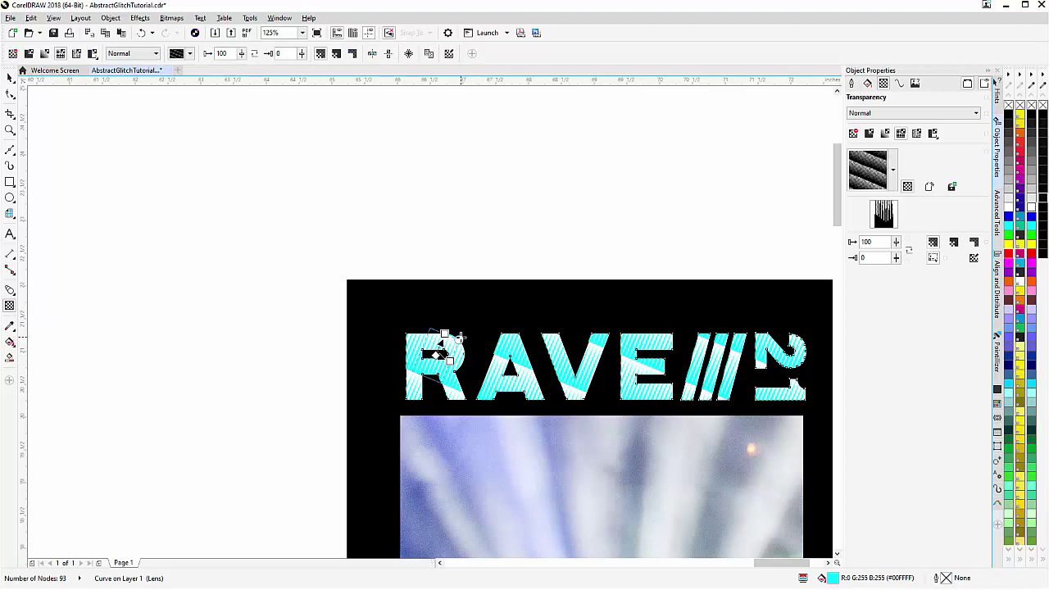
drag(461, 336, 461, 336)
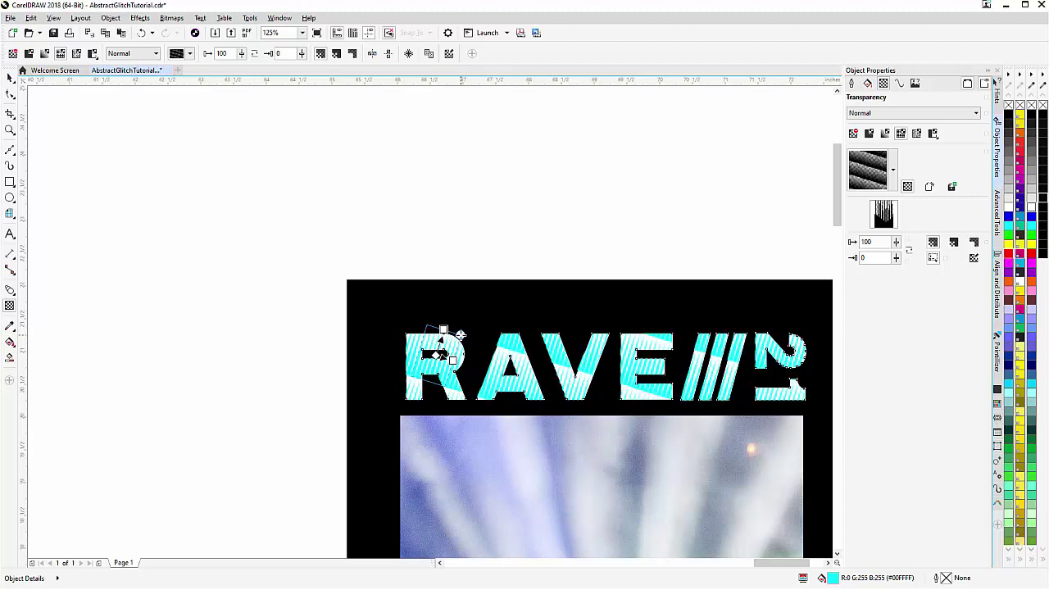
click(10, 77)
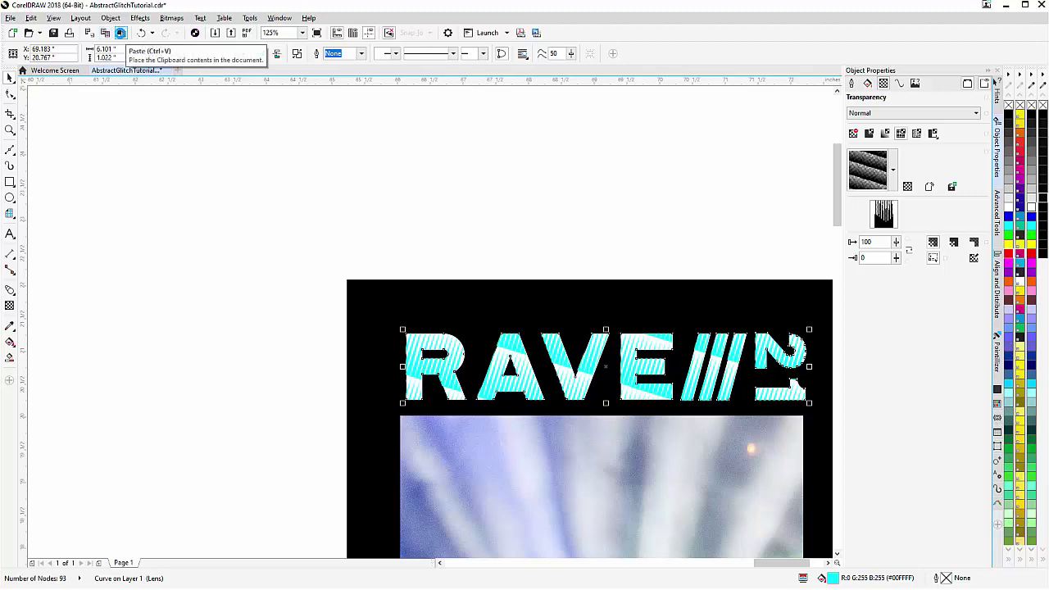
- Paste a copy of the adjusted cyan lettering, fill it with red #FF0000 and mirror its pattern tiles vertically
click(120, 32)
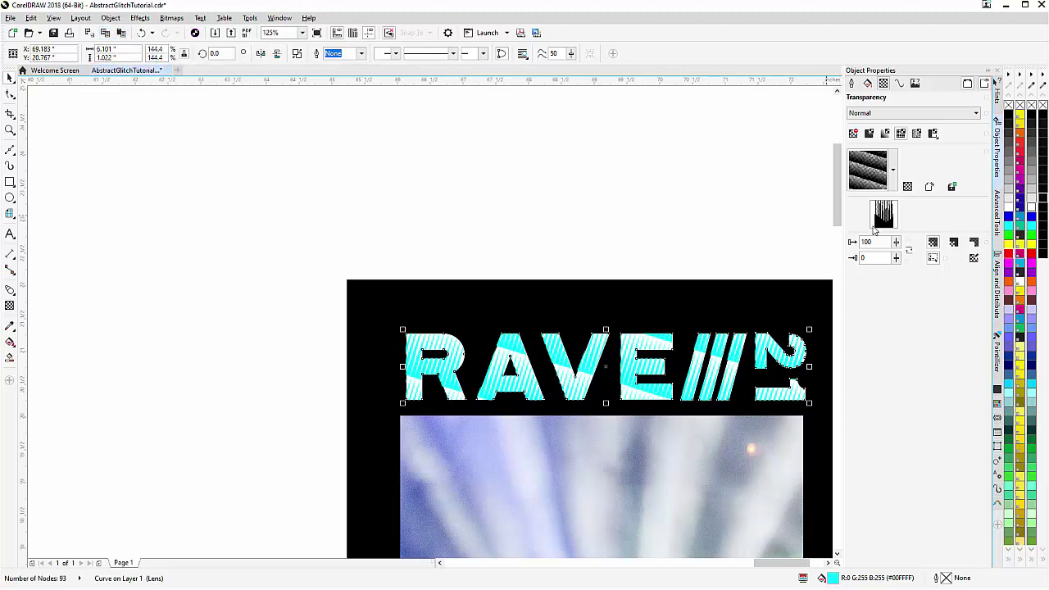
click(1008, 254)
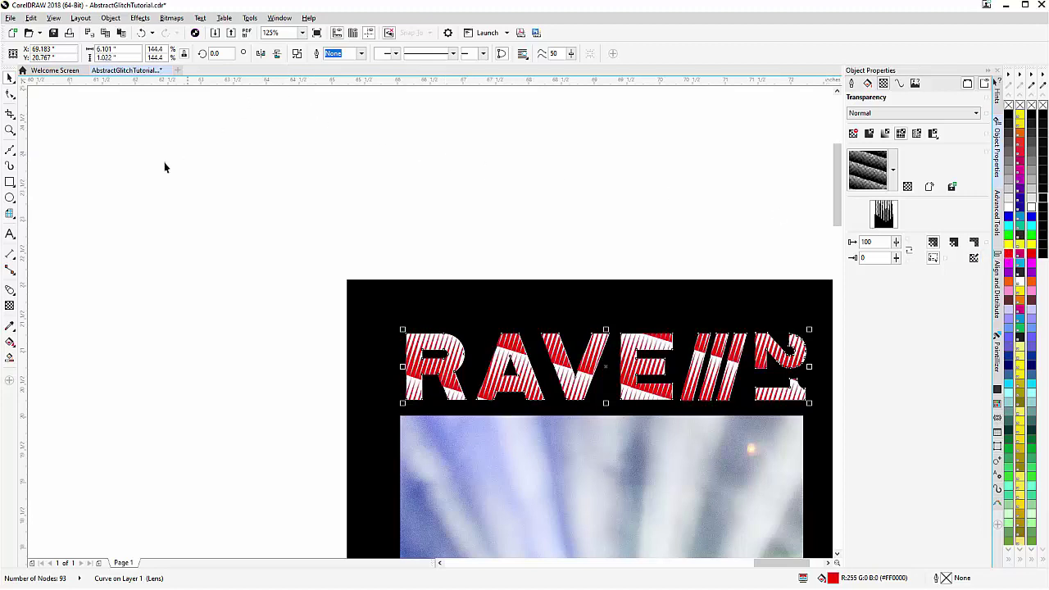
click(9, 305)
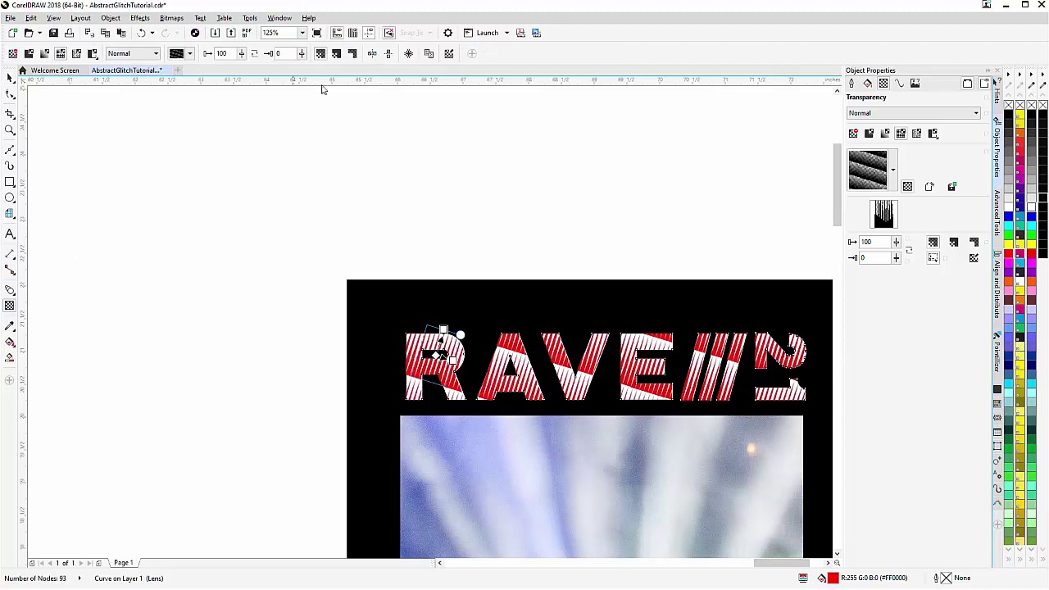
click(390, 54)
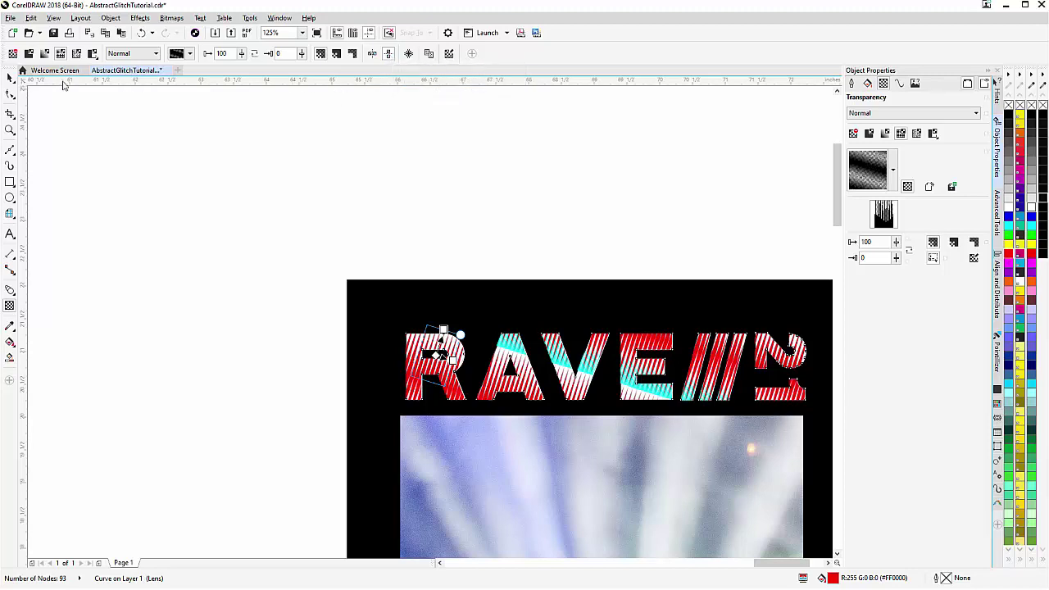
click(10, 78)
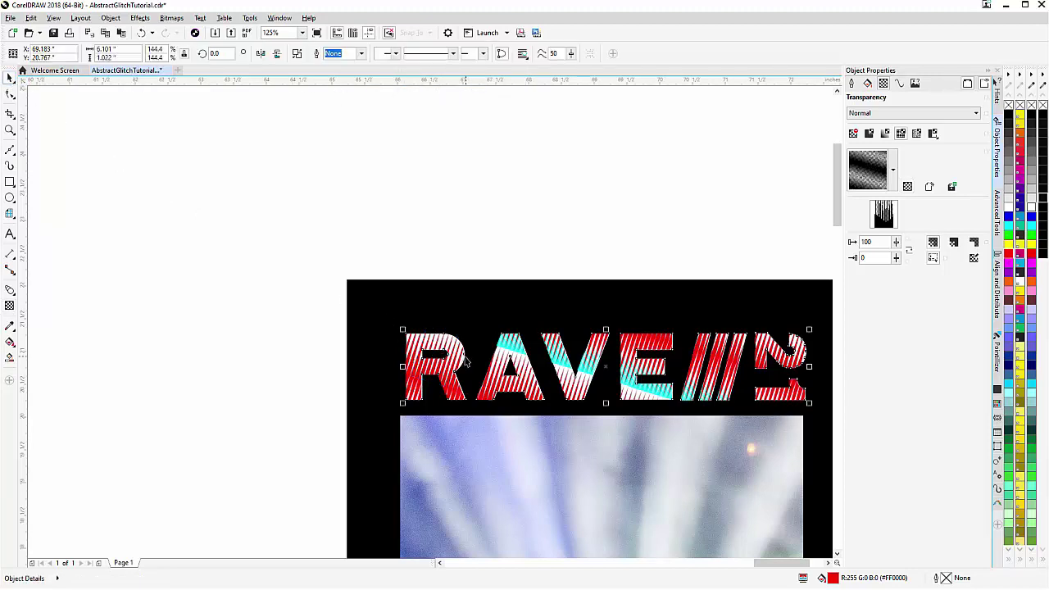
- Offset the red copy about 0.012 in right and 0.013 in up from the cyan lettering, and select the cyan lettering
scroll(471, 363, up, 2)
drag(436, 333, 440, 333)
scroll(440, 334, down, 2)
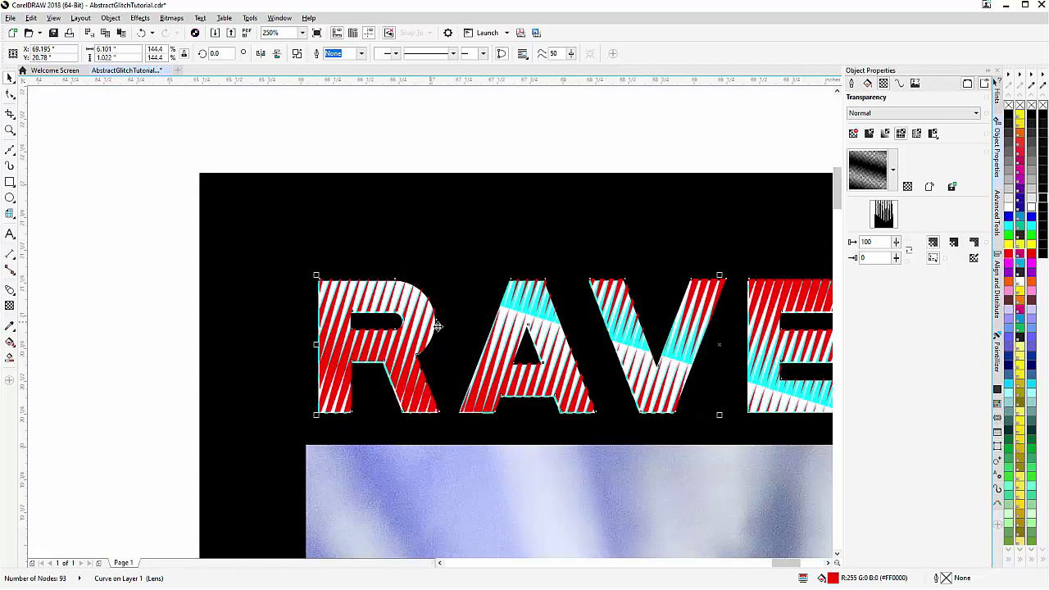
scroll(438, 327, down, 1)
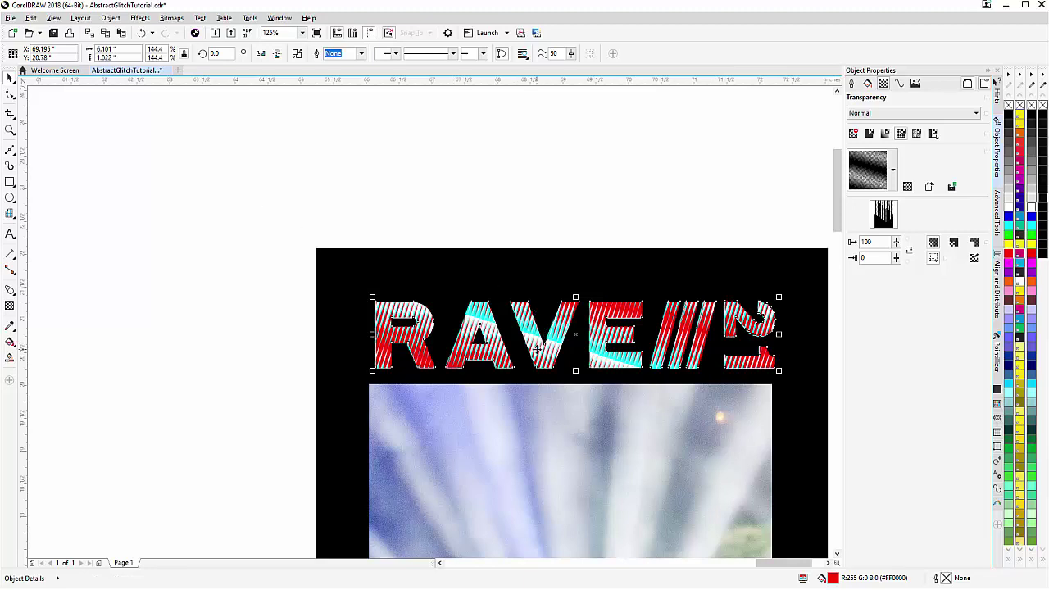
click(756, 326)
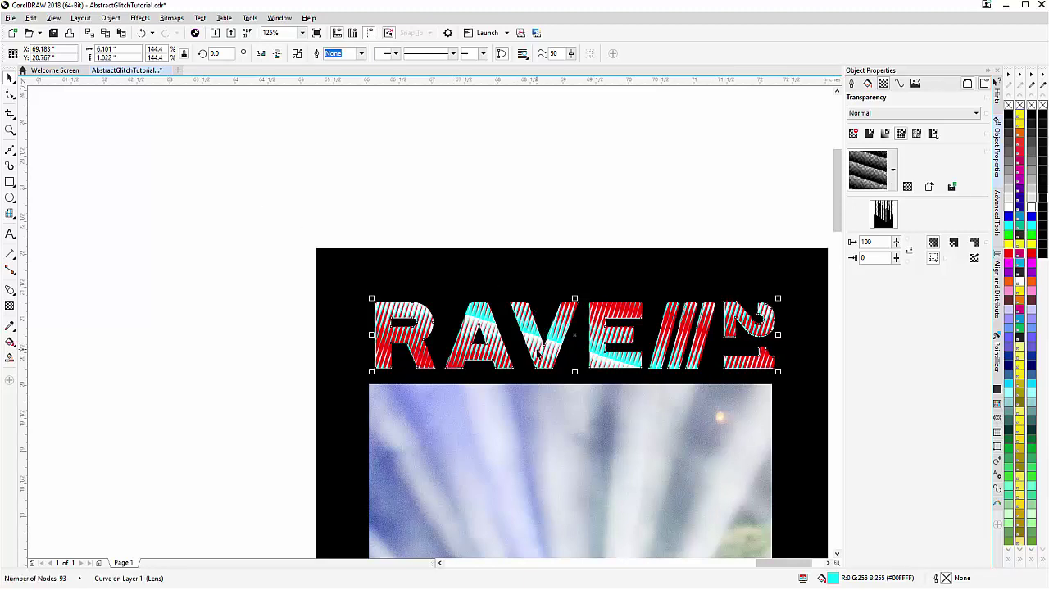
- Delete the white base lettering stacked beneath the cyan and red RAVE///21 layers
key(Tab)
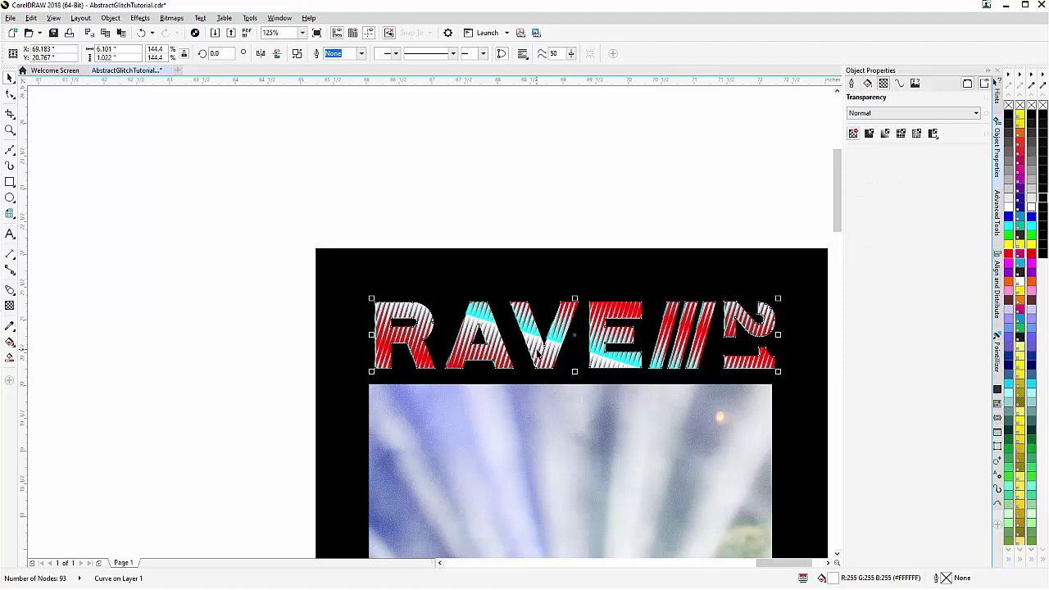
key(Delete)
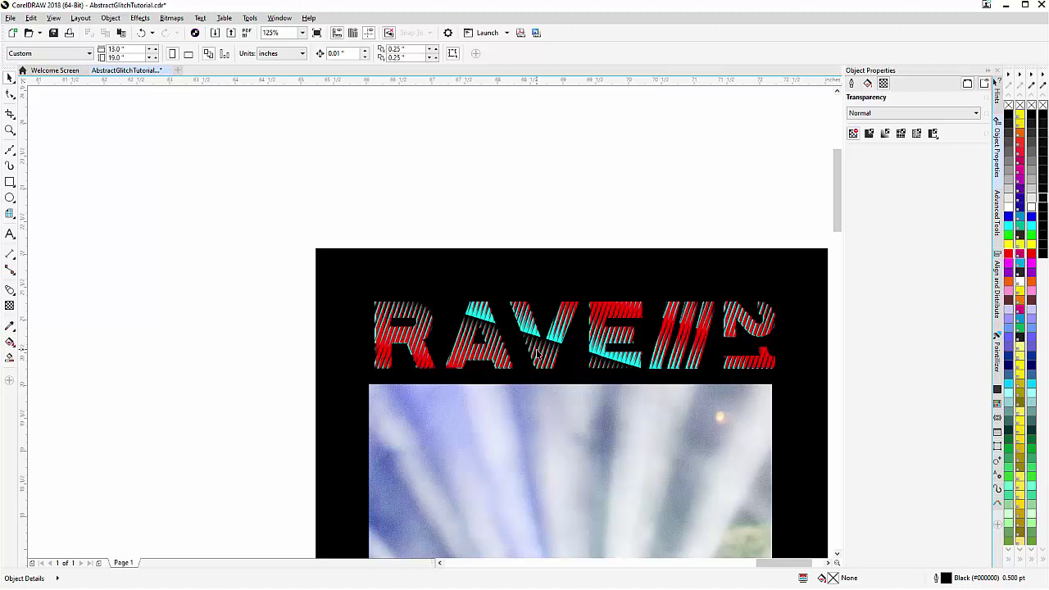
key(F3)
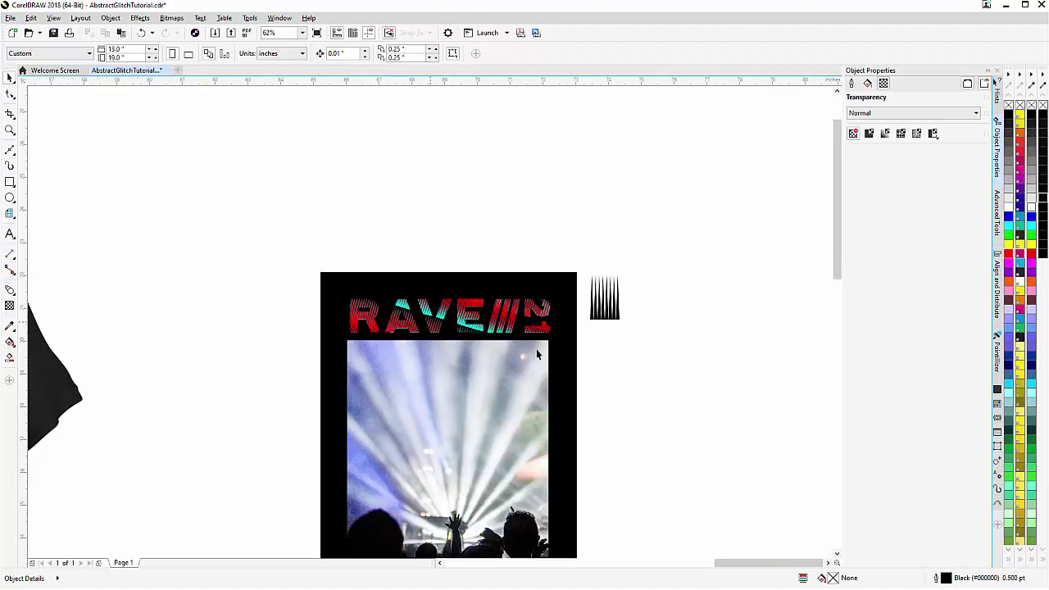
- Generate a Tritone Monochrome version of the concert photo with Color Factory, and minimize the Color Factory window
click(396, 456)
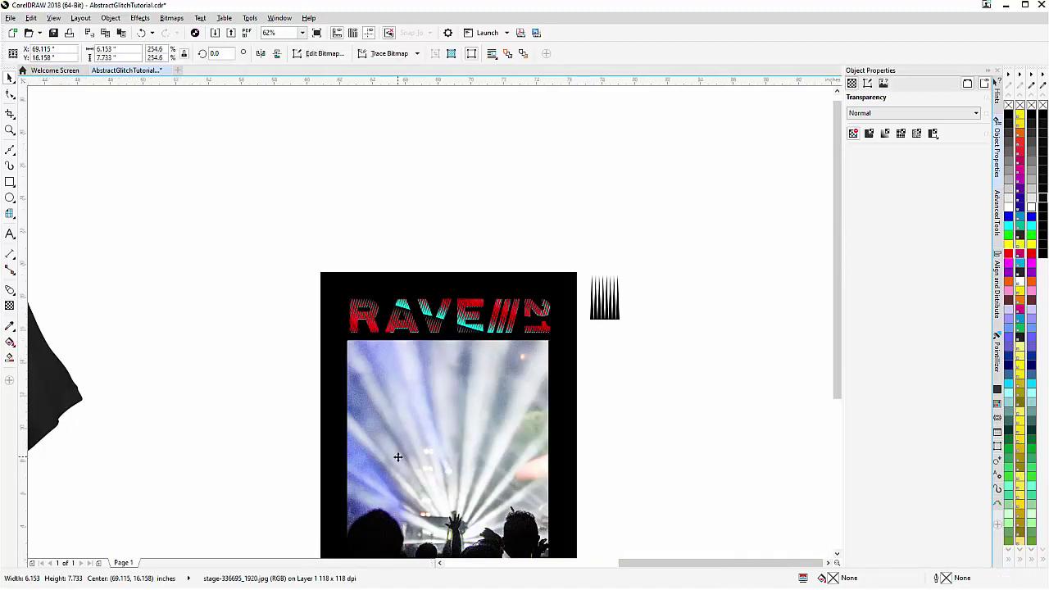
key(F3)
scroll(429, 323, up, 1)
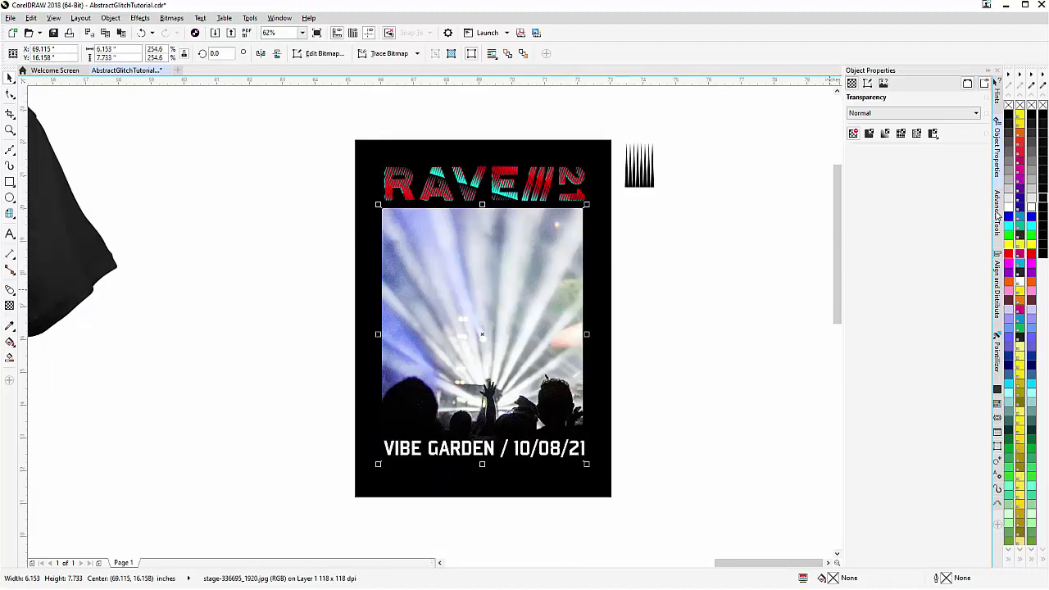
click(997, 214)
click(918, 197)
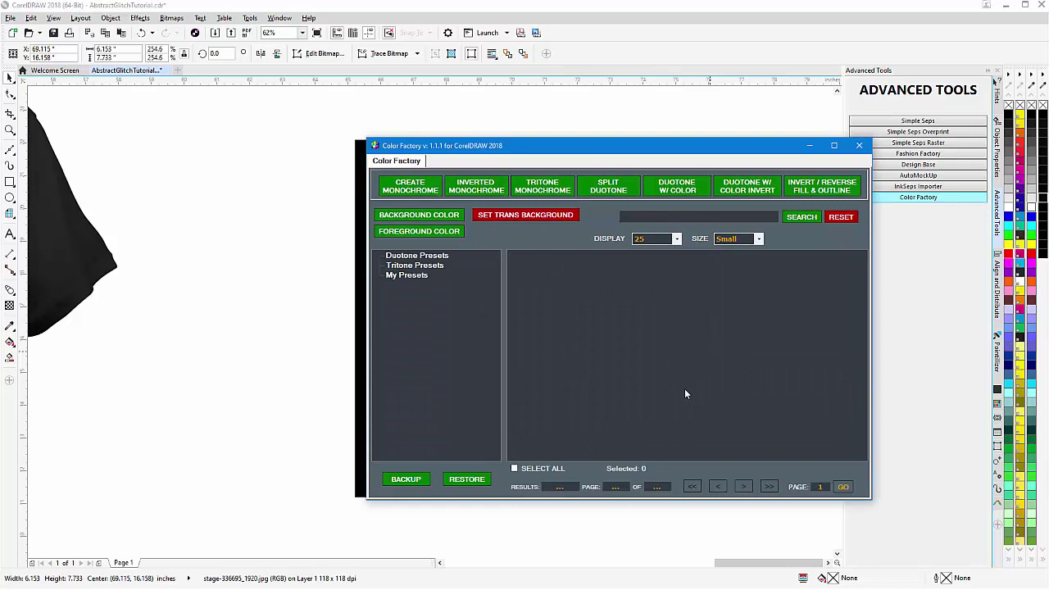
drag(657, 150, 828, 279)
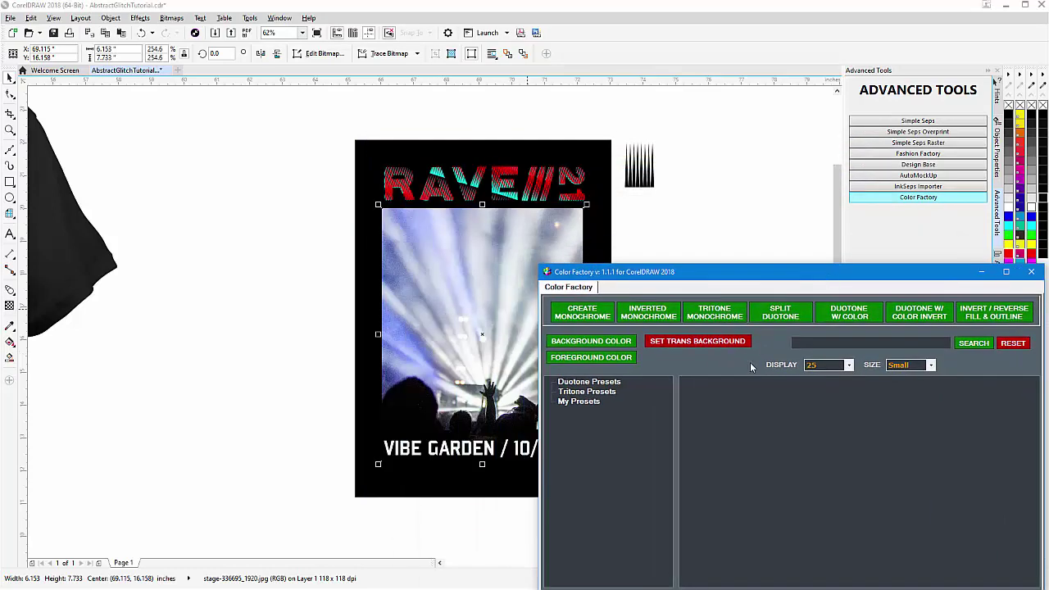
click(712, 313)
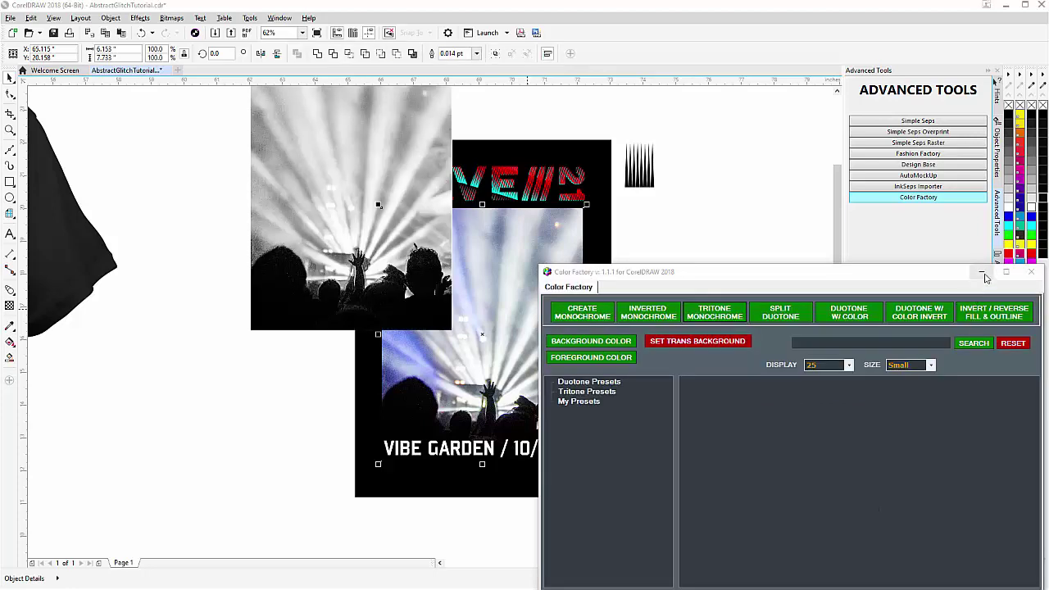
click(982, 273)
click(727, 306)
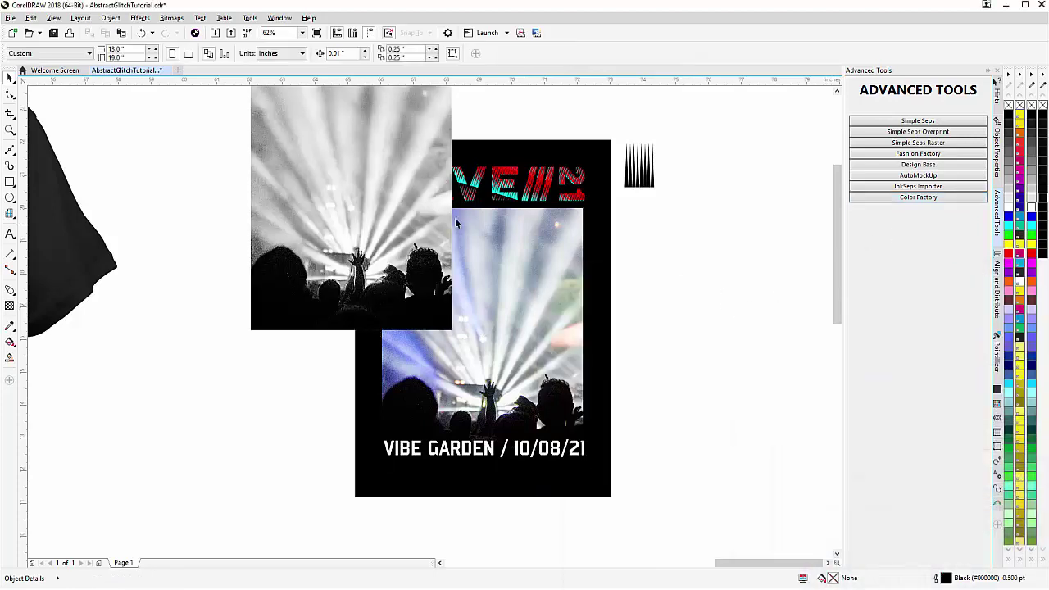
- Move the mid tone bitmap clear of the stack beside the black panel, and delete the dark tone and highlight bitmaps
click(337, 216)
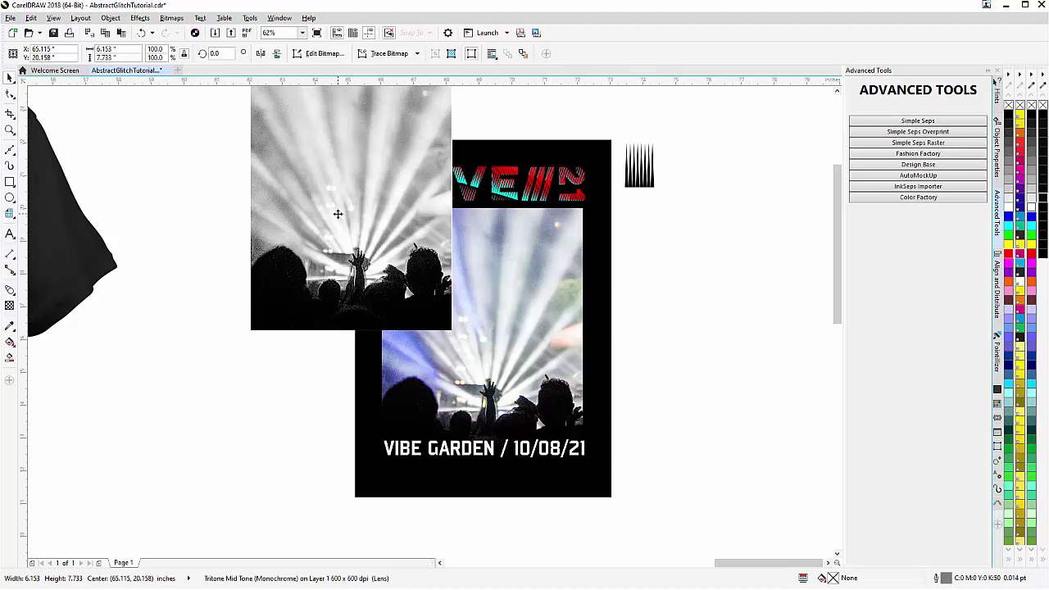
drag(336, 217, 179, 386)
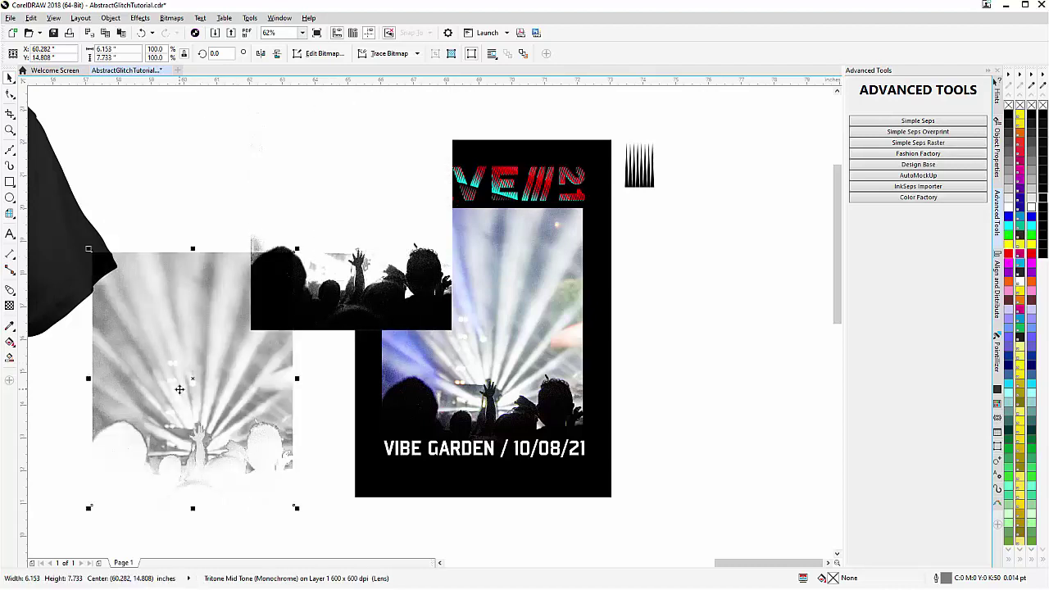
click(338, 210)
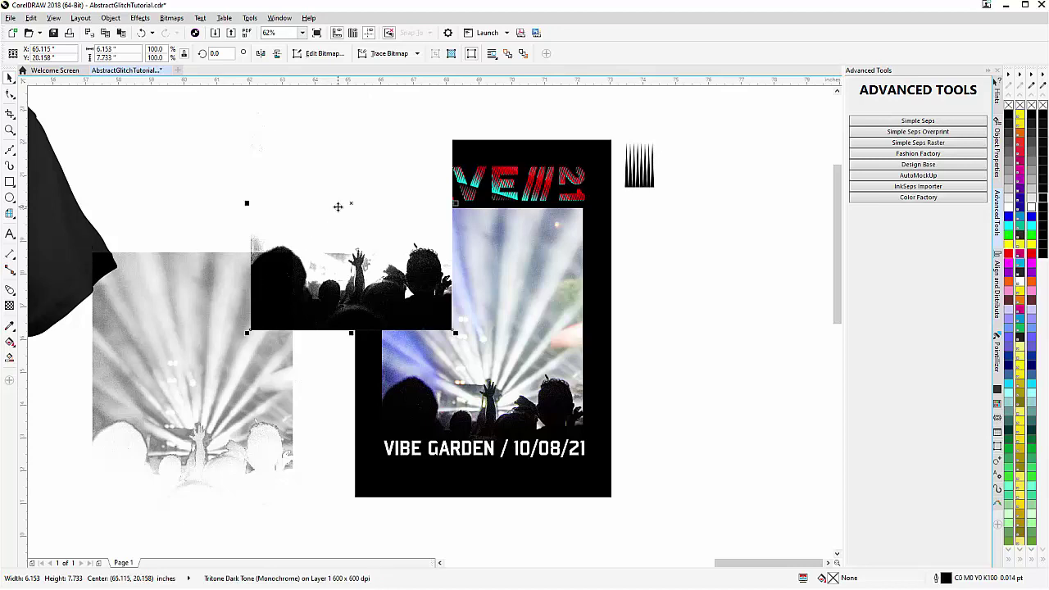
drag(339, 210, 674, 387)
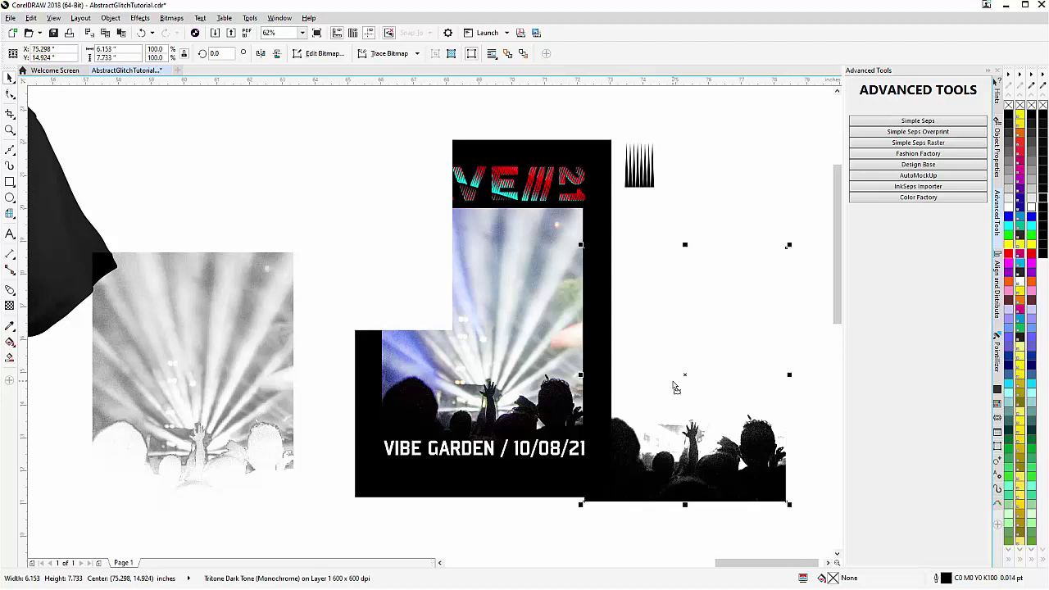
key(Delete)
click(379, 265)
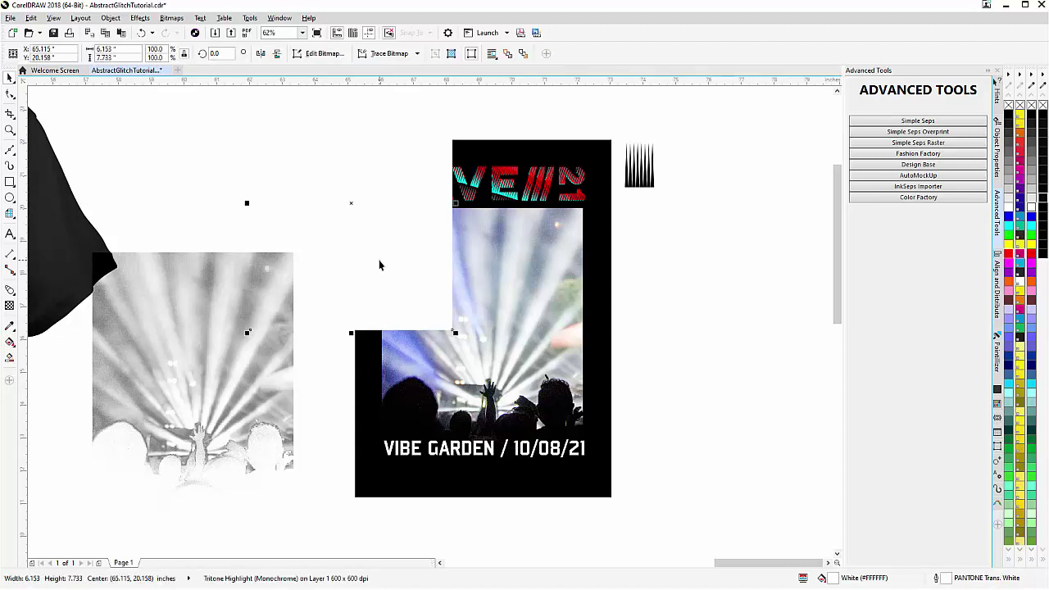
key(Delete)
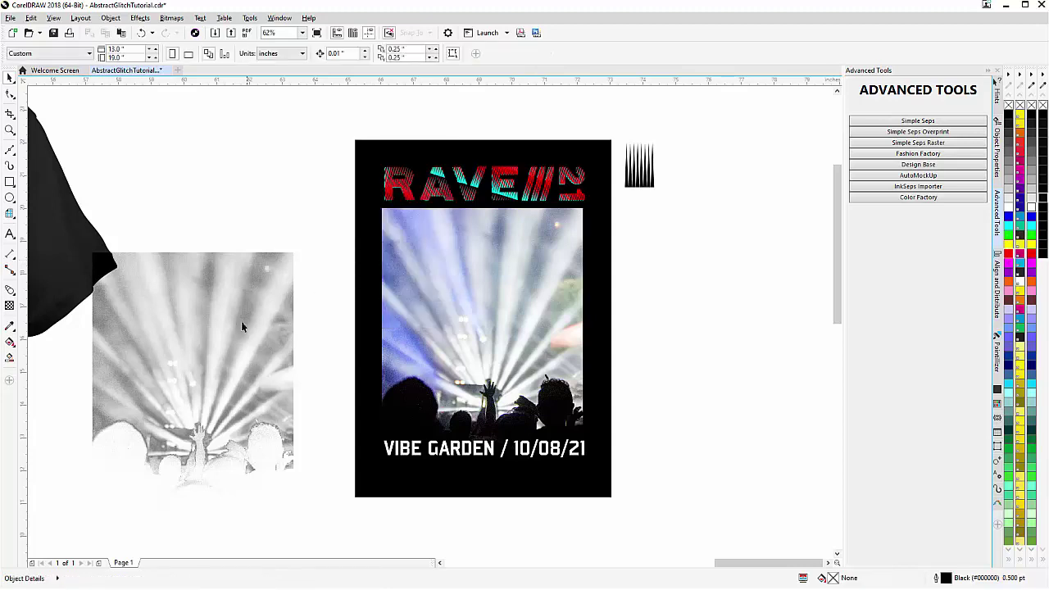
- Align the mid tone bitmap's center horizontally and vertically with the original concert photo
click(242, 322)
click(468, 292)
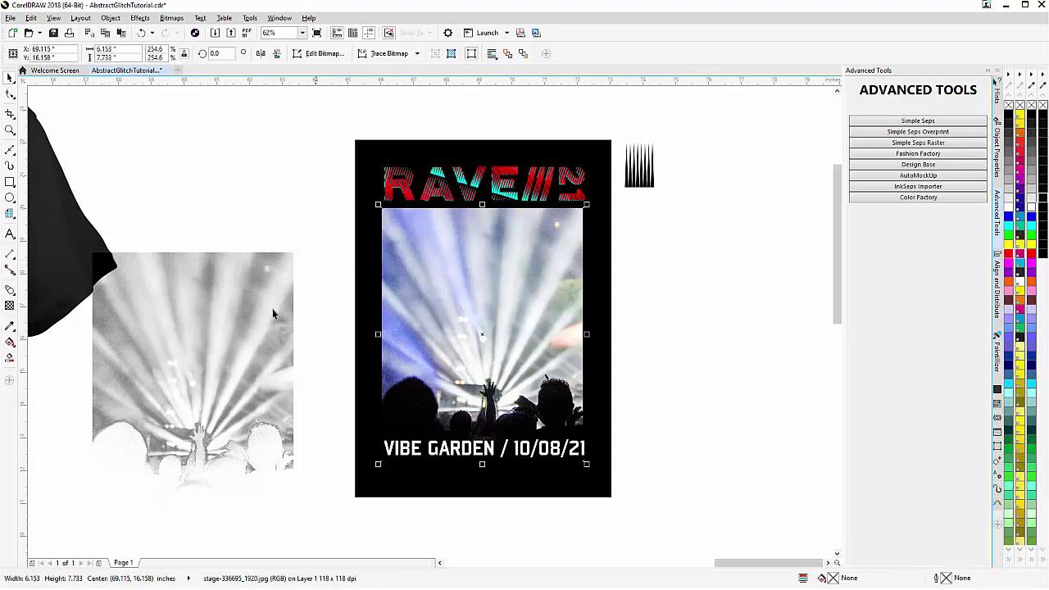
click(224, 356)
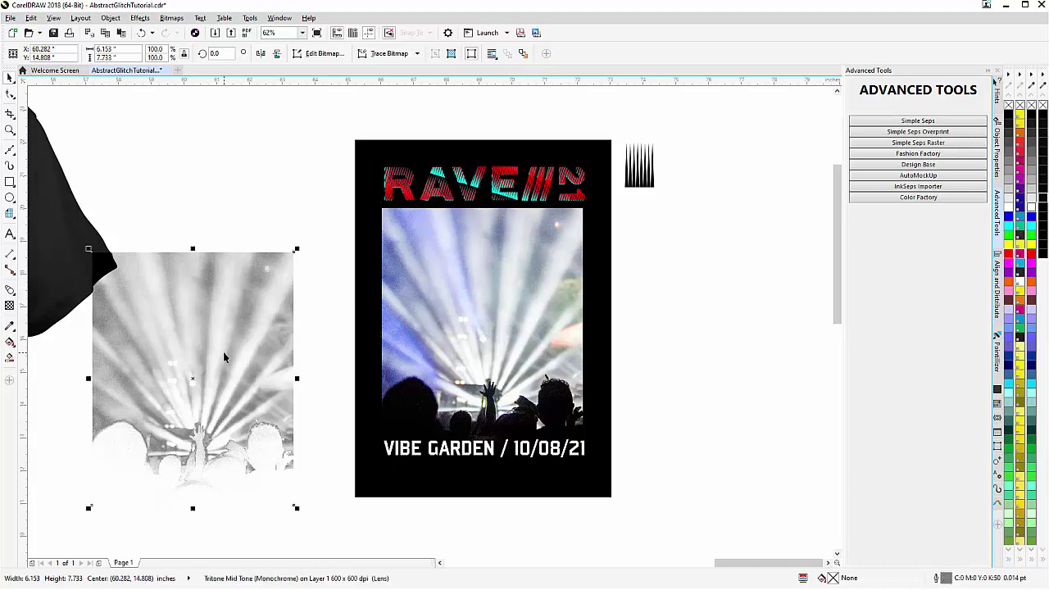
shift+click(439, 309)
key(c)
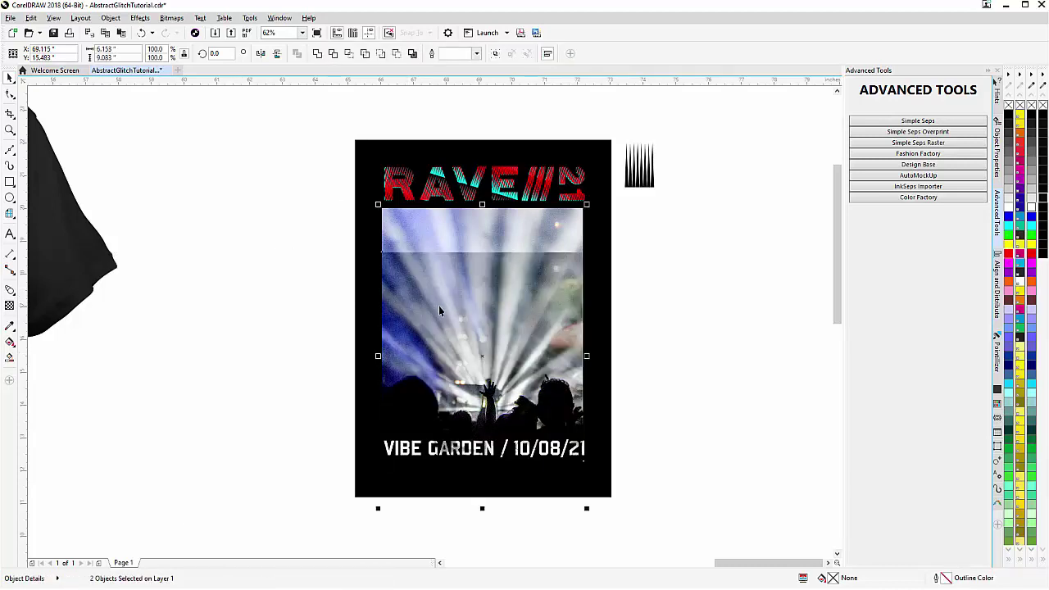
key(e)
- Delete the original color photo lying beneath the mid tone bitmap
click(424, 331)
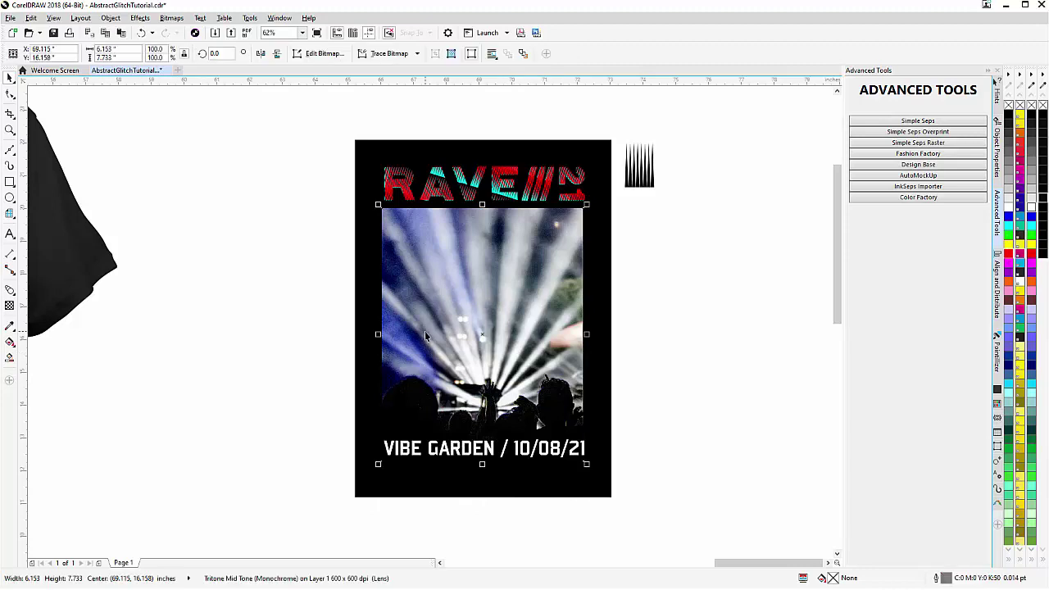
alt+click(425, 331)
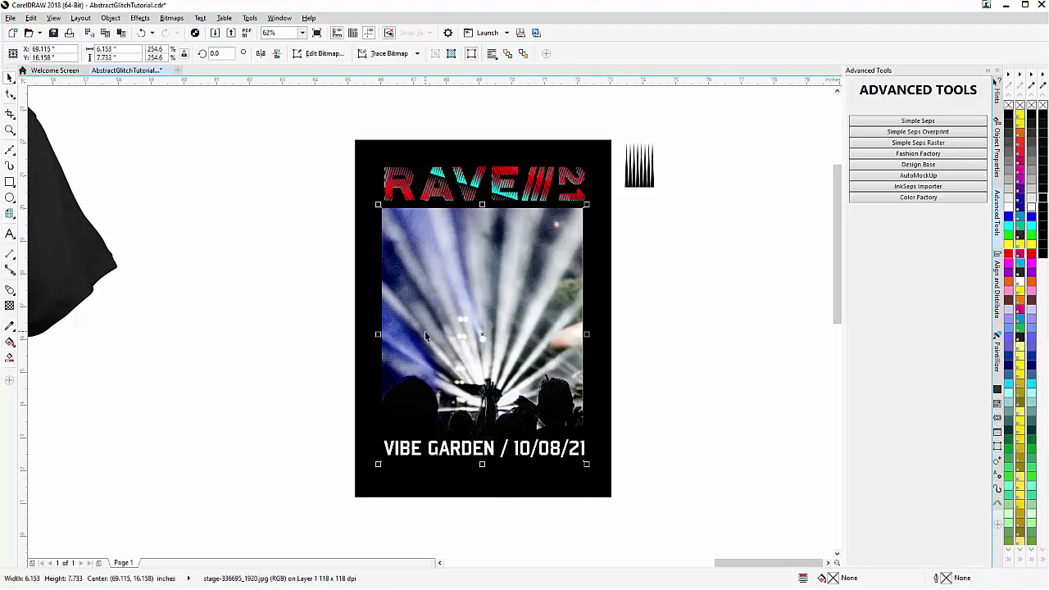
key(Delete)
- Set the mid tone bitmap's transparency merge mode to Normal and color its tones light blue #00CCFF
click(478, 339)
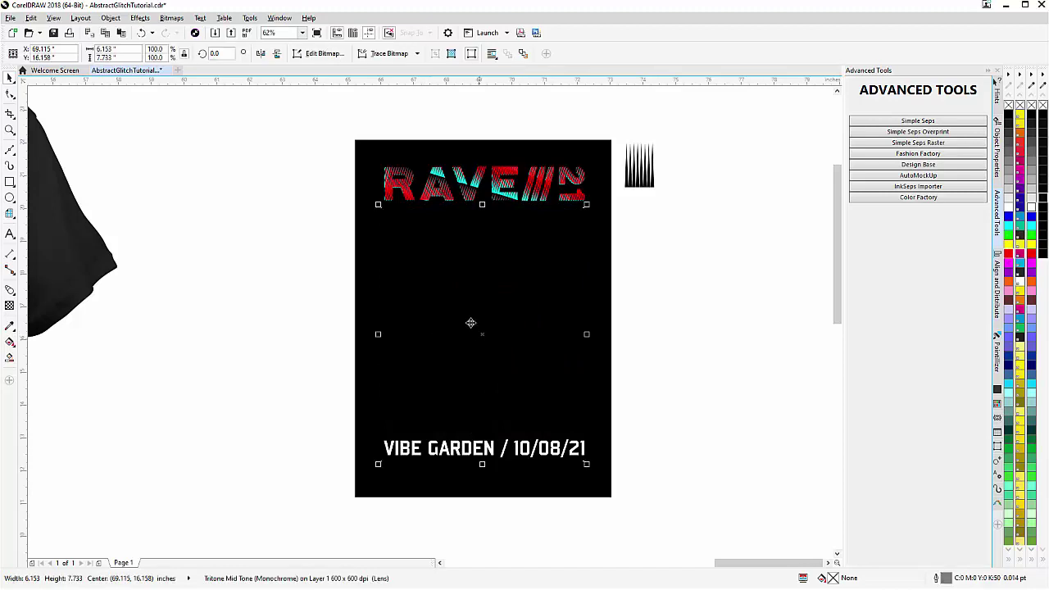
click(9, 306)
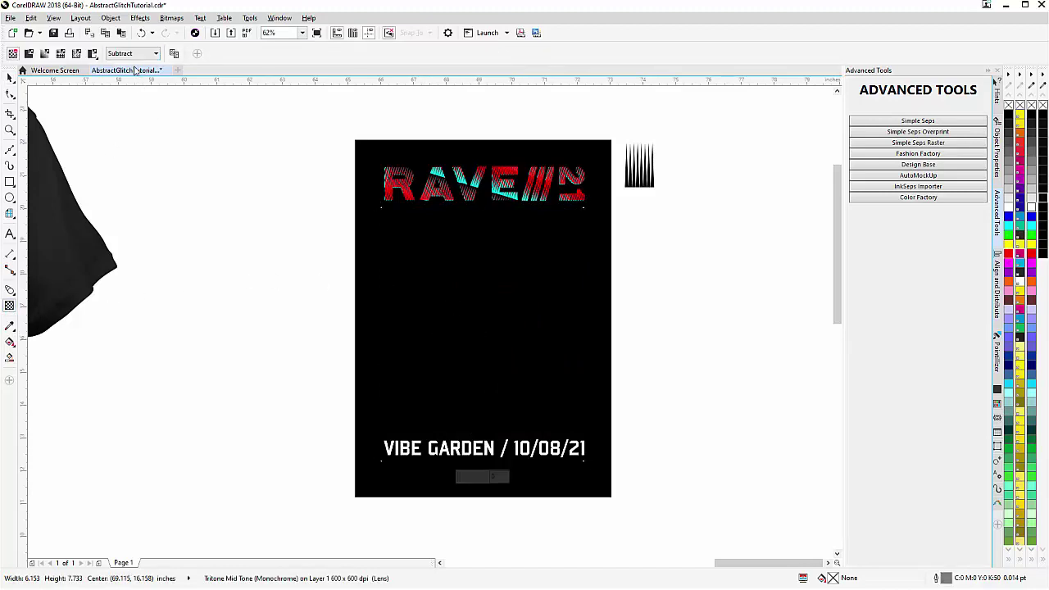
click(131, 54)
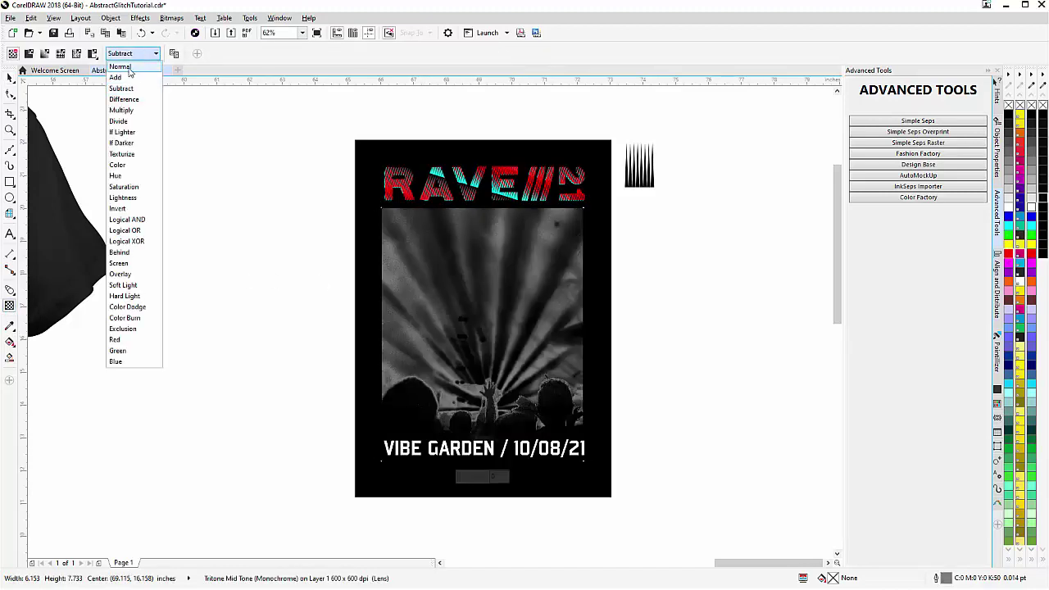
click(120, 66)
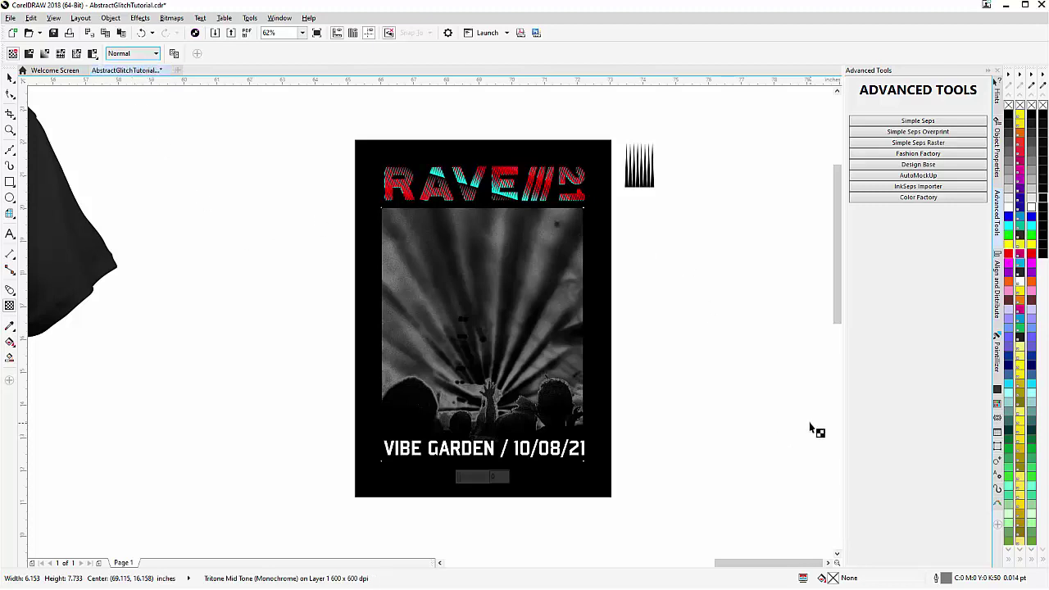
click(1008, 385)
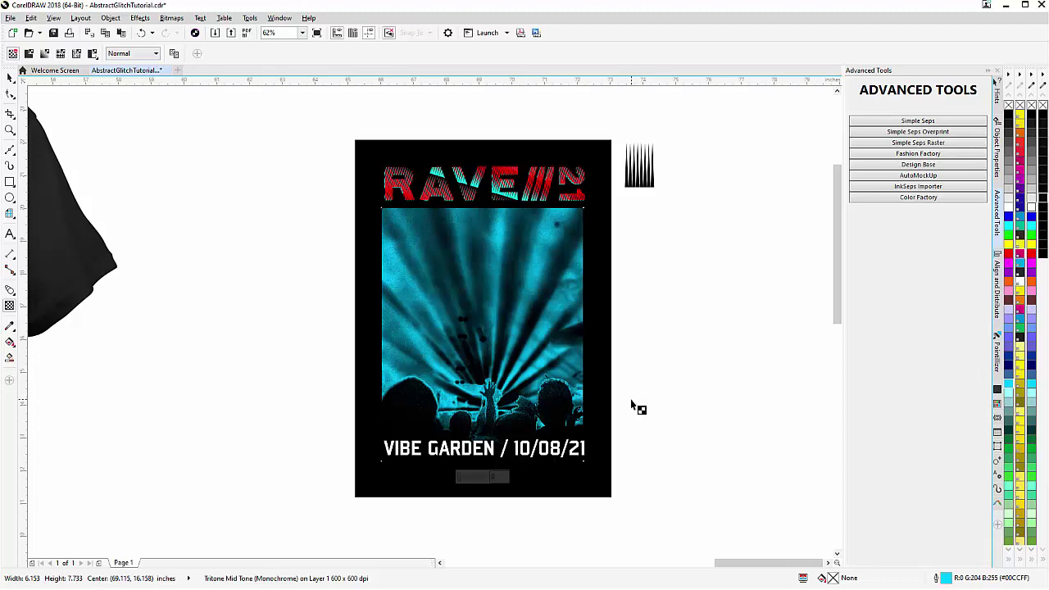
- Delete the red copy of the RAVE///21 lettering, leaving the cyan lettering in place
scroll(455, 368, down, 2)
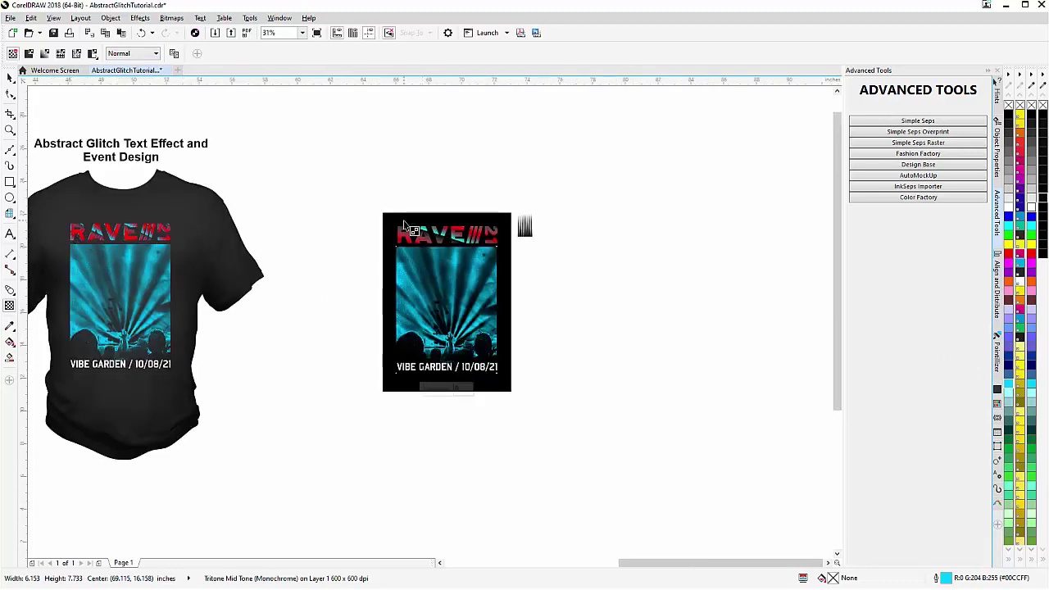
scroll(447, 239, up, 4)
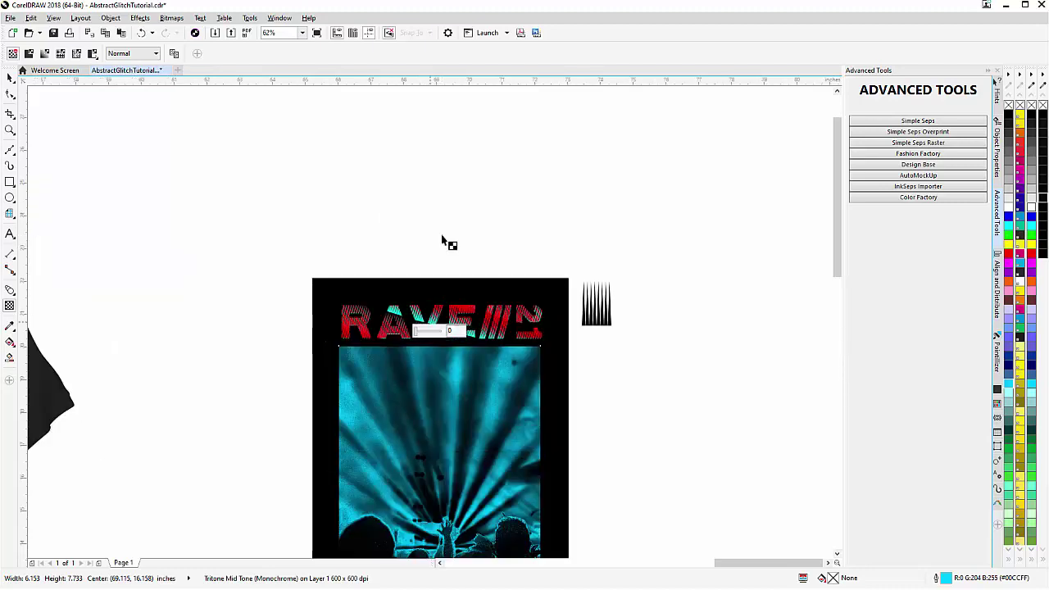
scroll(441, 332, up, 2)
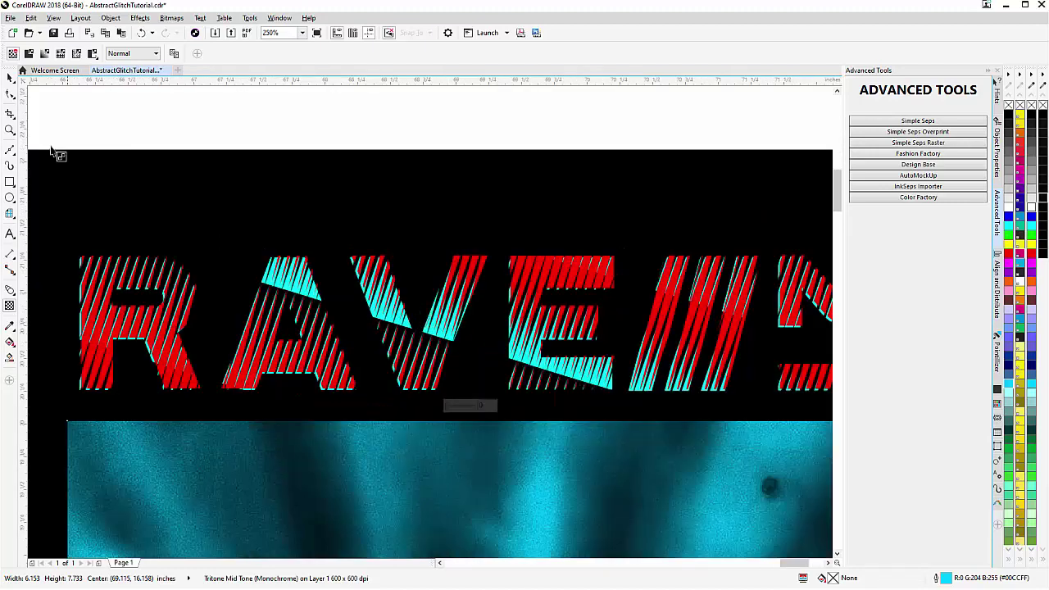
click(10, 77)
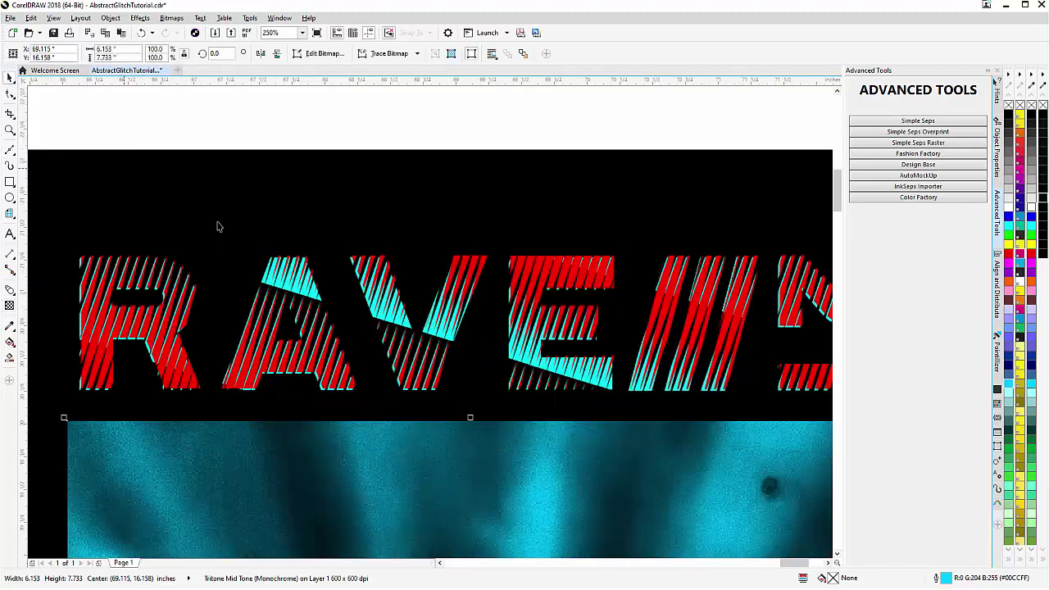
click(380, 312)
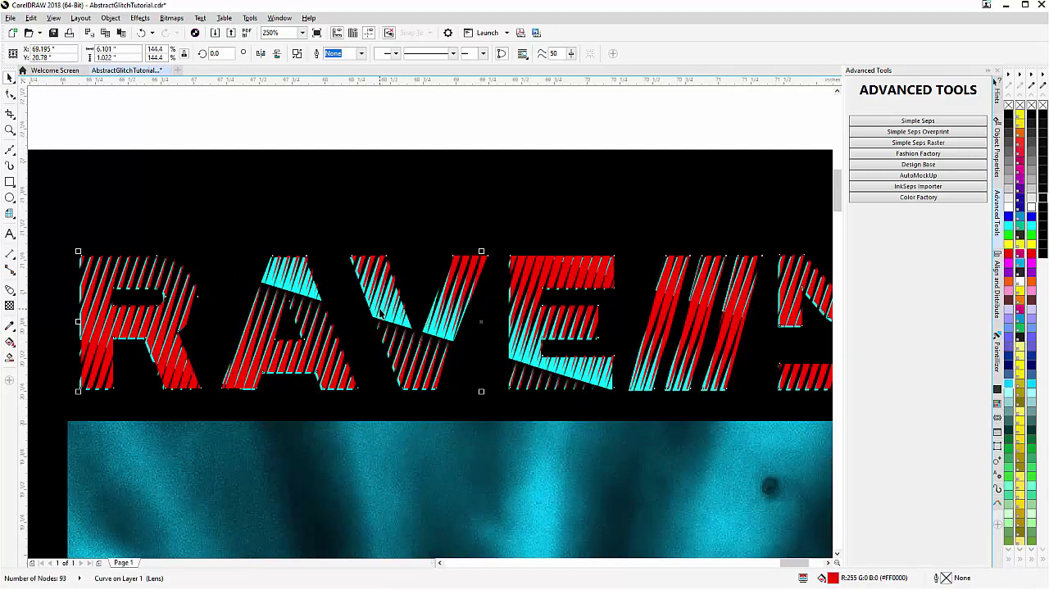
key(Delete)
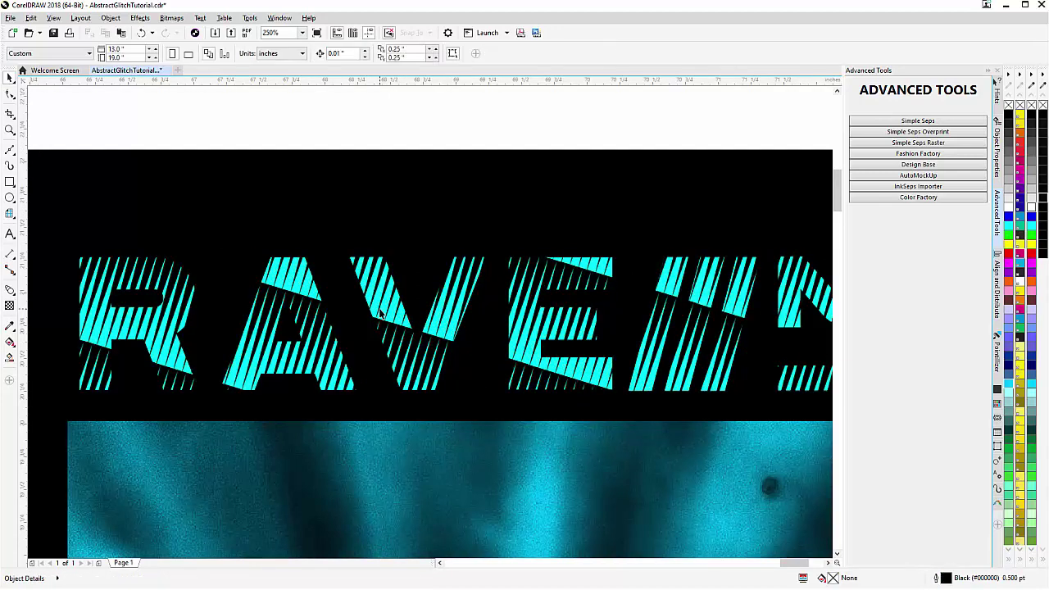
- Shorten the cyan lettering's spike pattern tile and tilt it slightly further clockwise
click(254, 379)
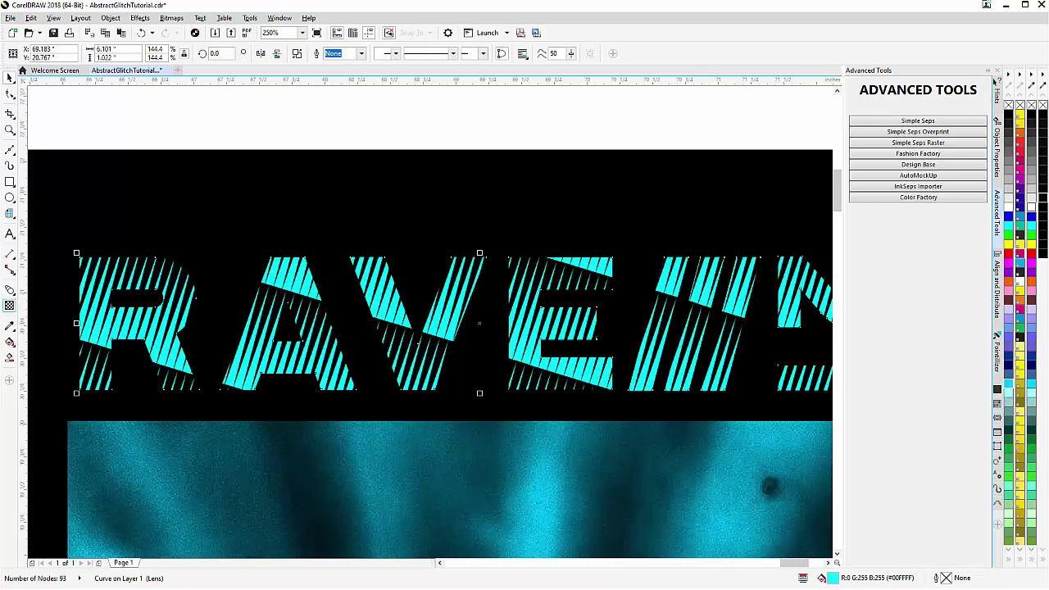
click(10, 305)
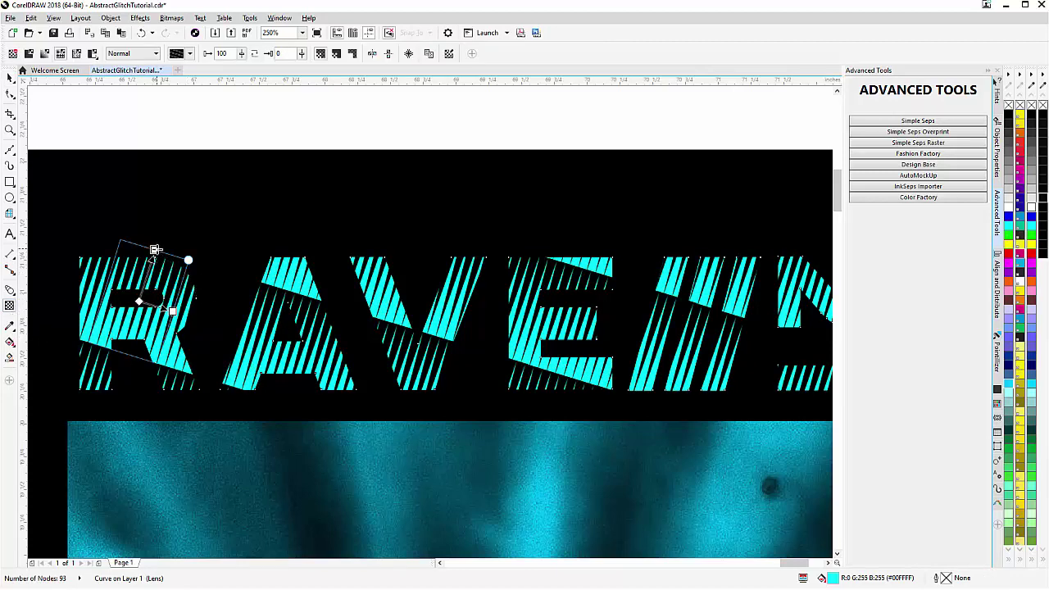
drag(154, 248, 150, 263)
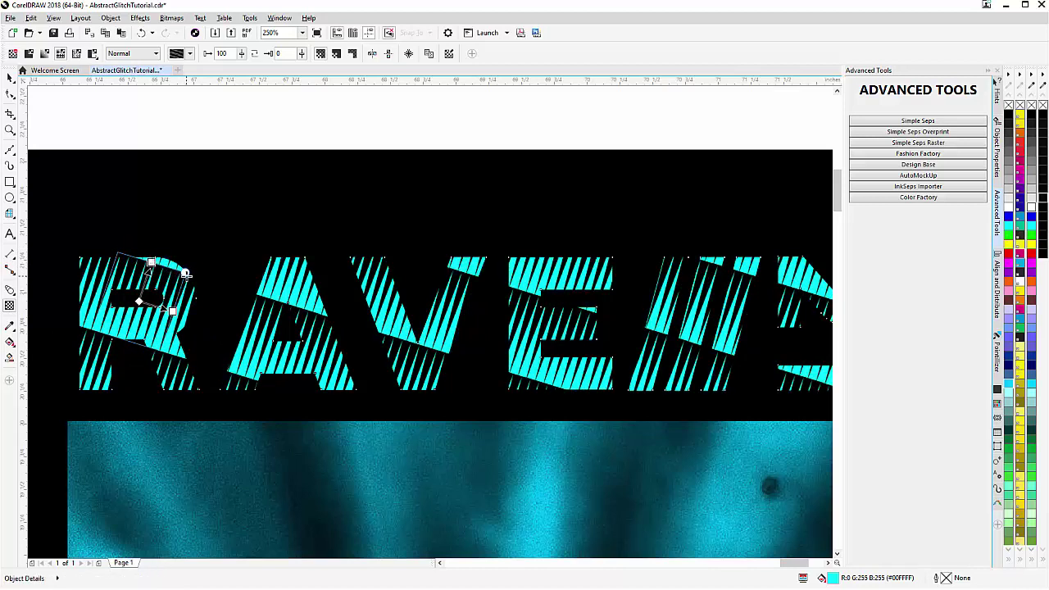
drag(187, 273, 187, 280)
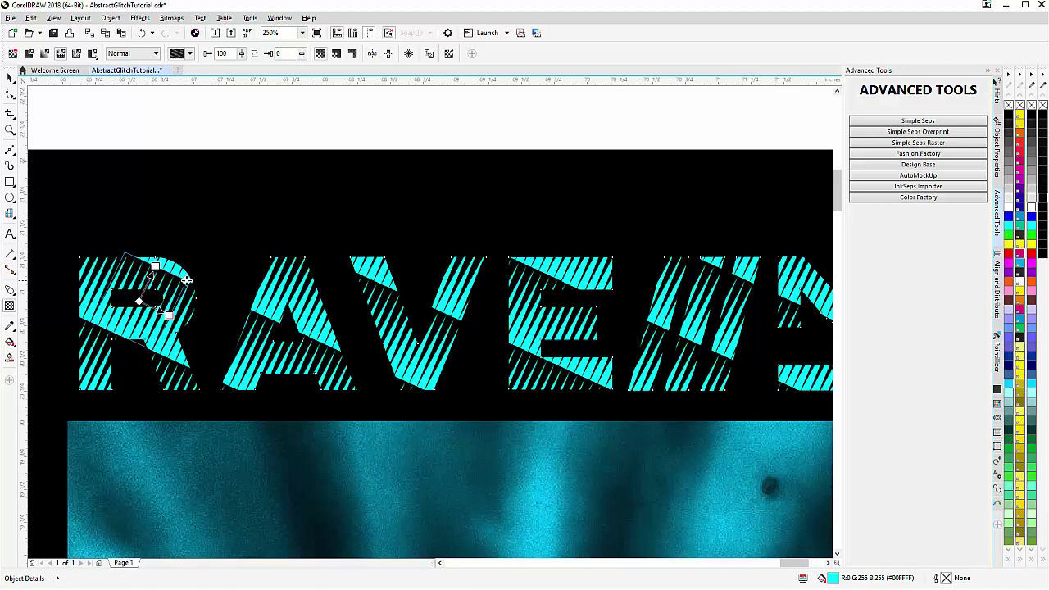
- Duplicate the cyan RAVE///21 lettering in place and fill the copy with red #FF0000
click(10, 78)
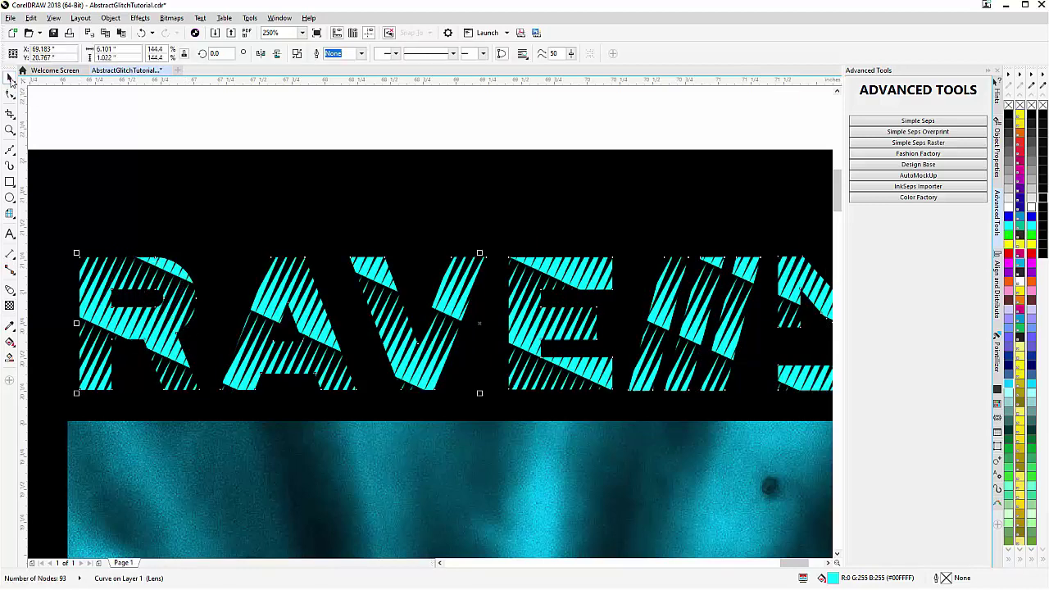
click(105, 33)
click(122, 33)
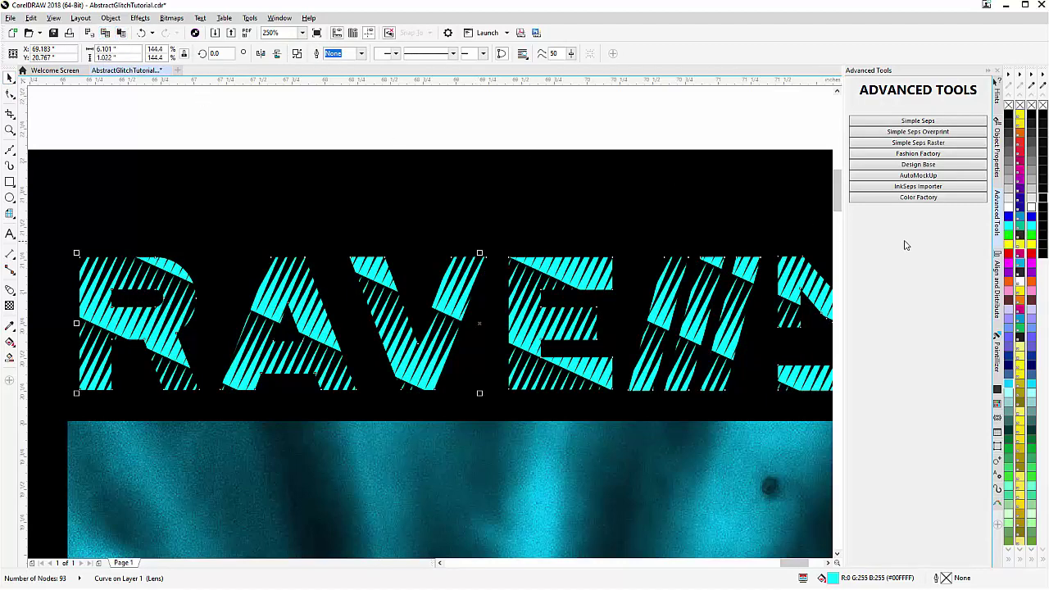
click(1008, 255)
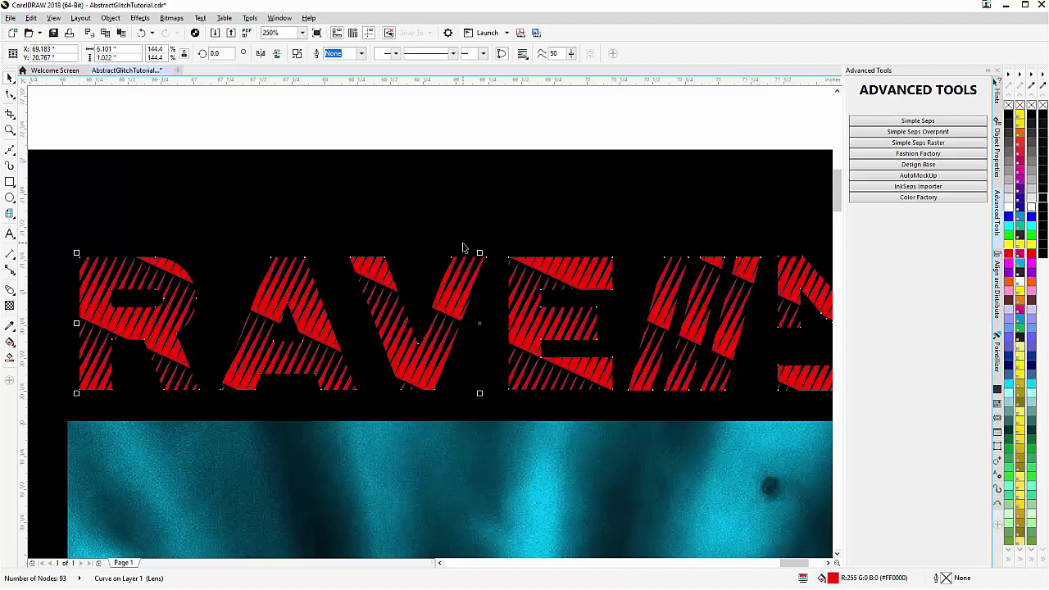
- Mirror the red lettering's spike transparency tiles vertically, and undo a trial reduction of the tile size
click(10, 234)
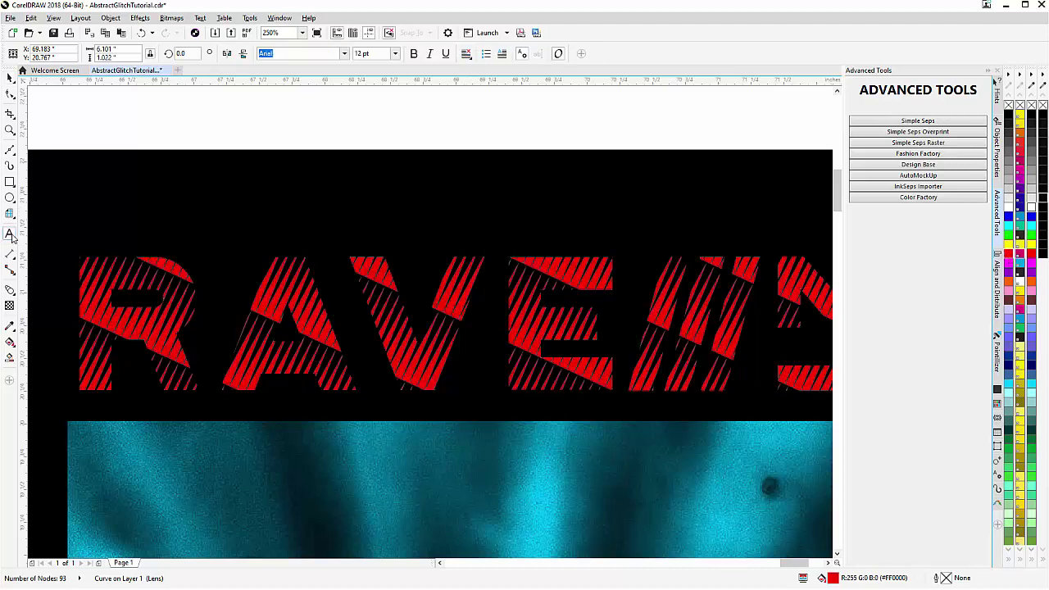
click(10, 307)
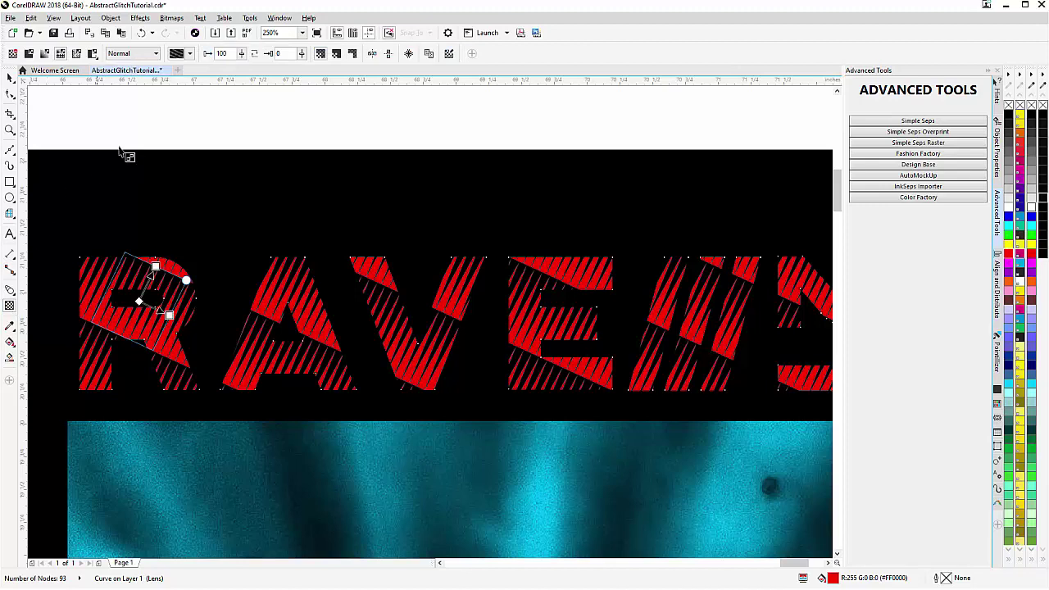
click(388, 54)
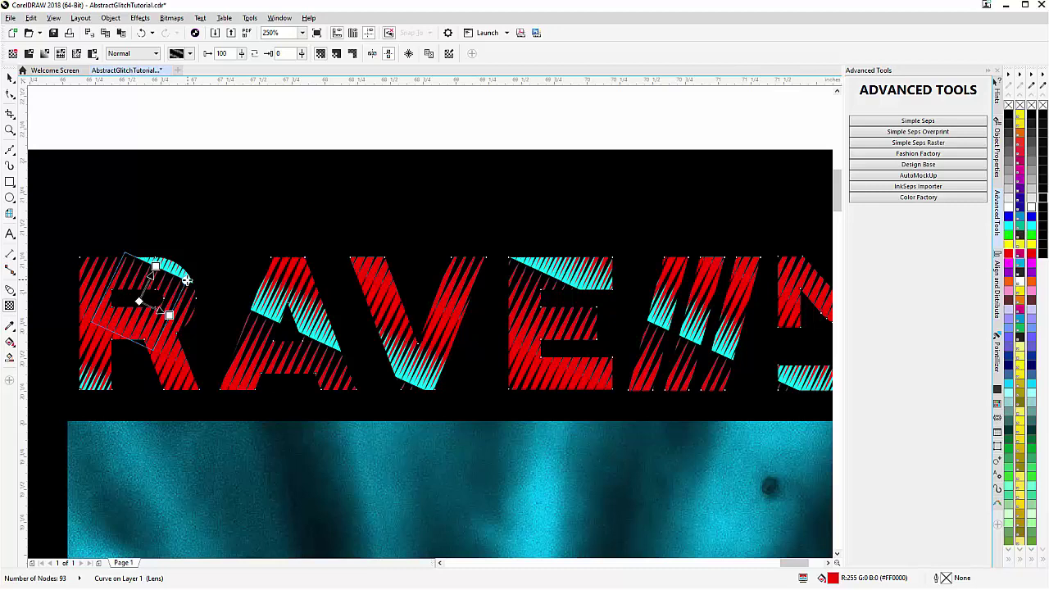
drag(187, 280, 171, 290)
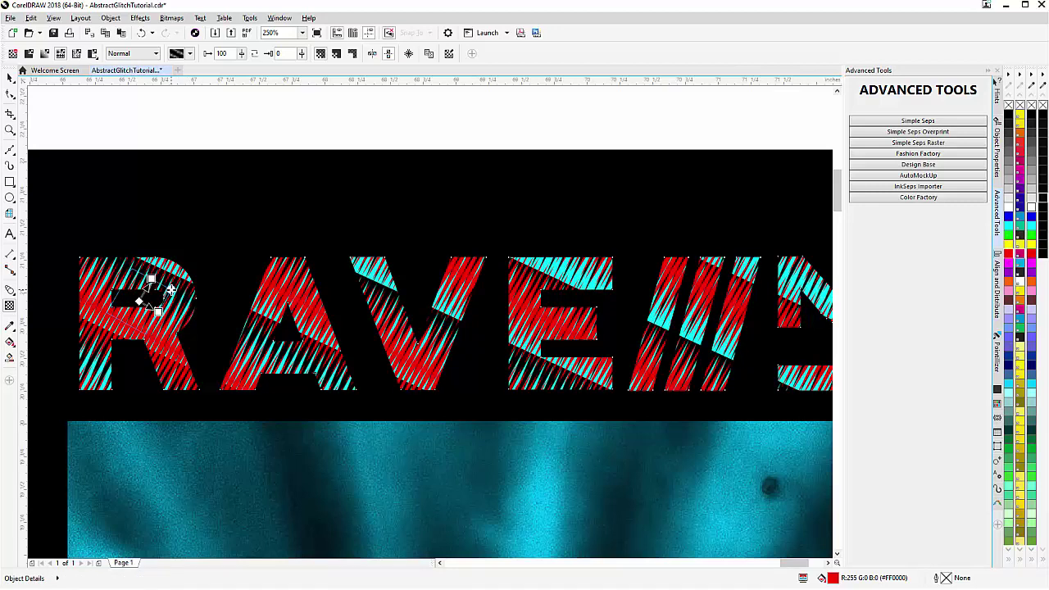
key(ctrl+z)
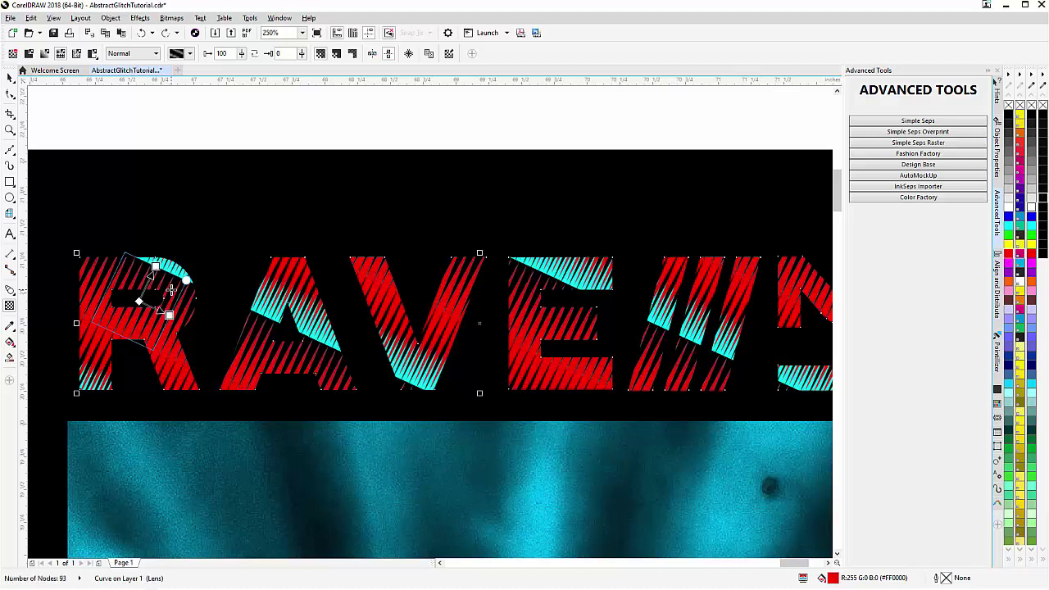
key(F3)
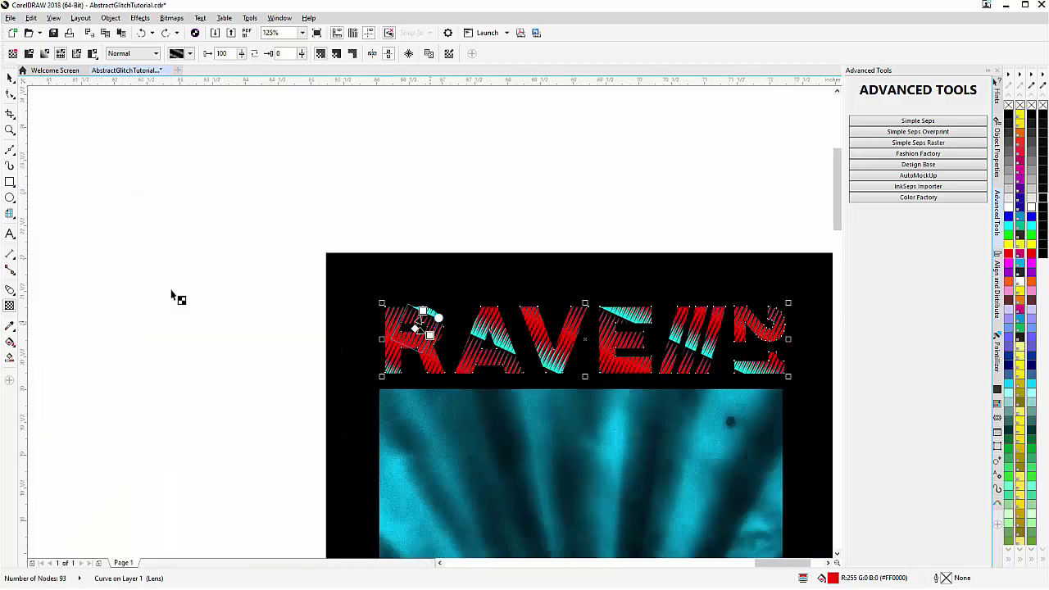
key(F3)
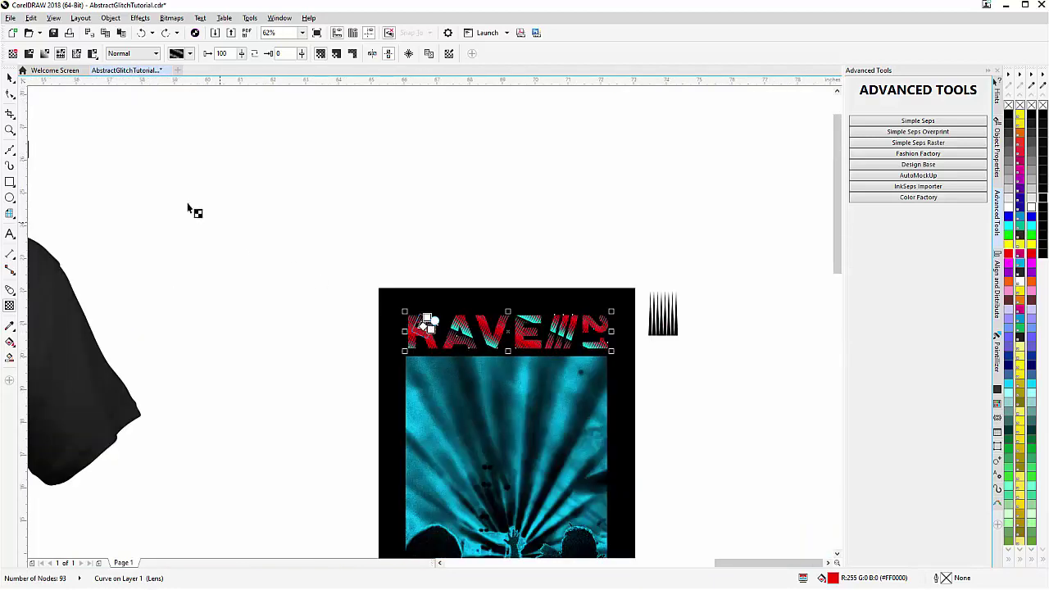
click(9, 78)
click(287, 243)
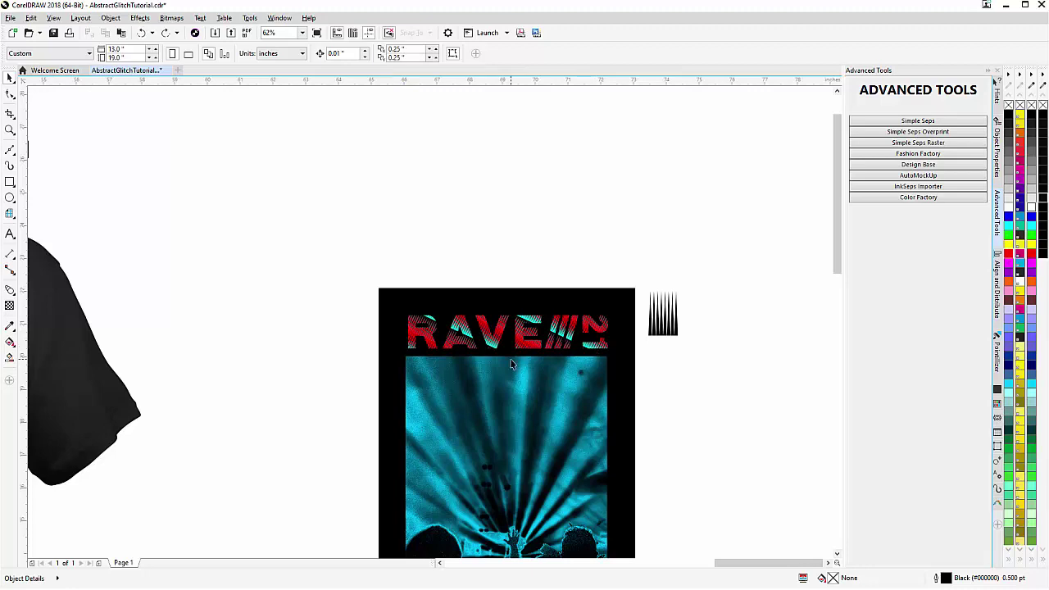
- Delete the old lettering, concert photo and VIBE GARDEN / 10/08/21 line from the black T-shirt mockup
key(F3)
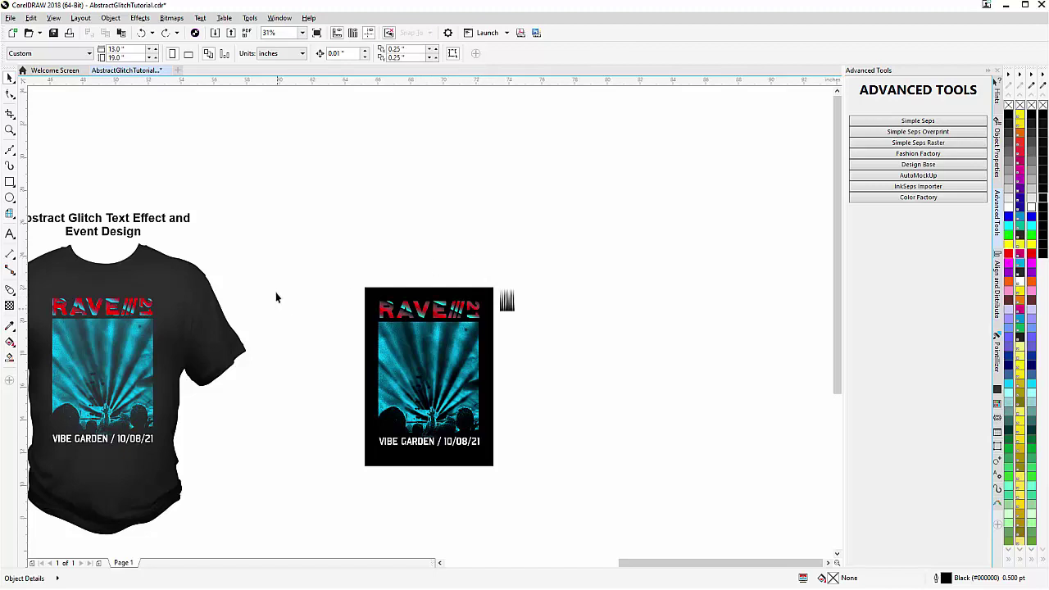
drag(230, 264, 47, 477)
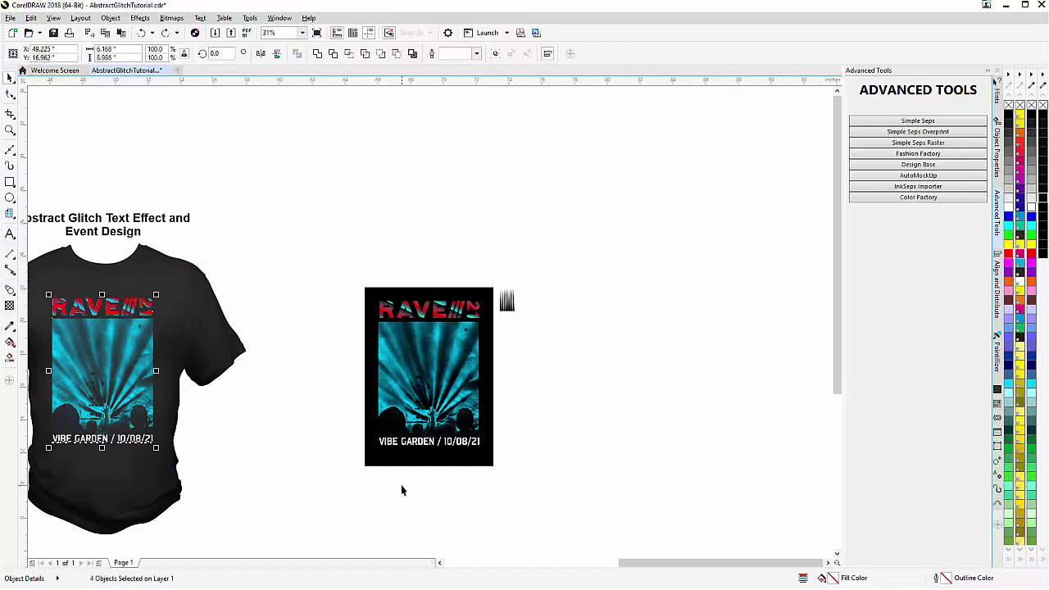
key(Delete)
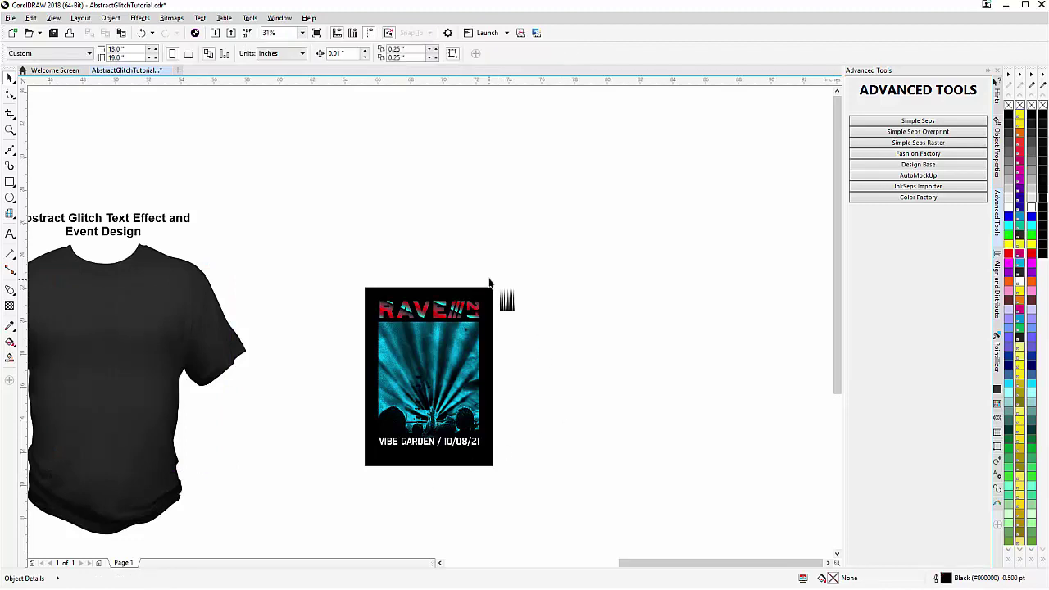
- Place a copy of the finished lettering, concert photo and event line centered on the T-shirt's chest, keeping the original artwork
drag(490, 273, 364, 478)
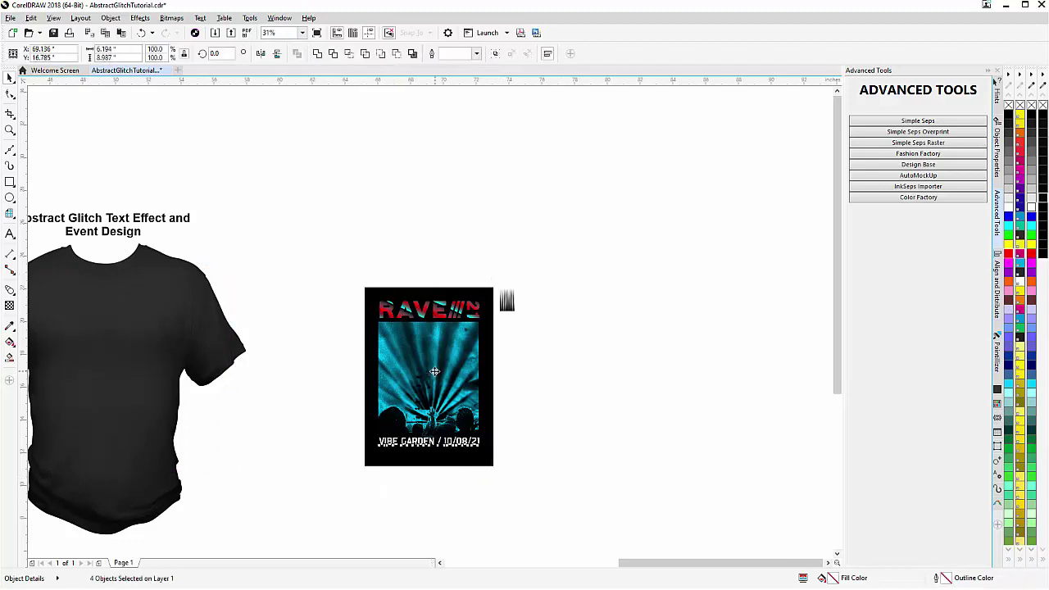
drag(428, 380, 108, 362)
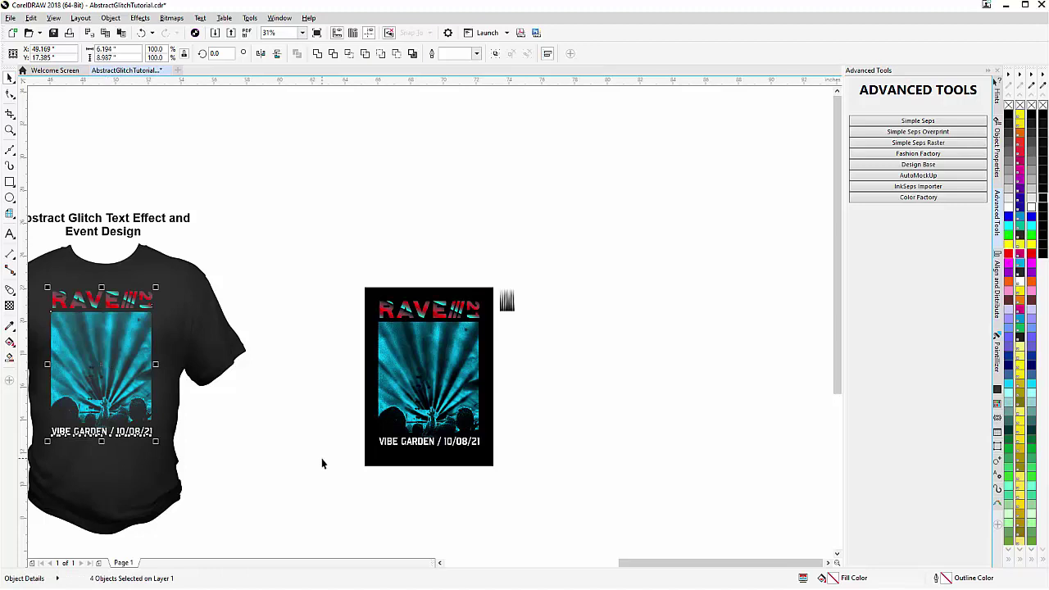
click(250, 421)
scroll(79, 329, up, 2)
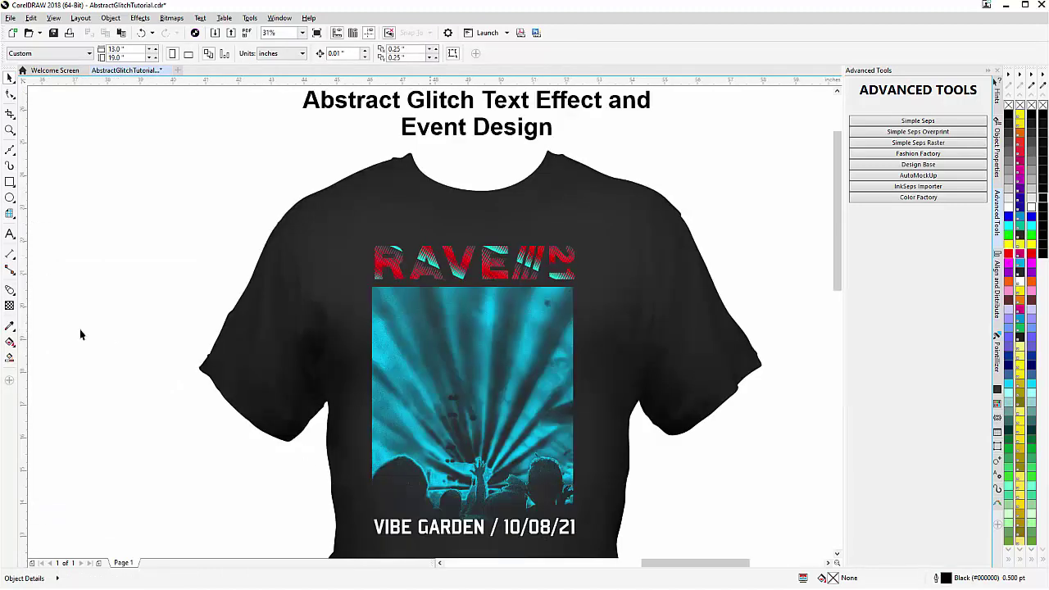